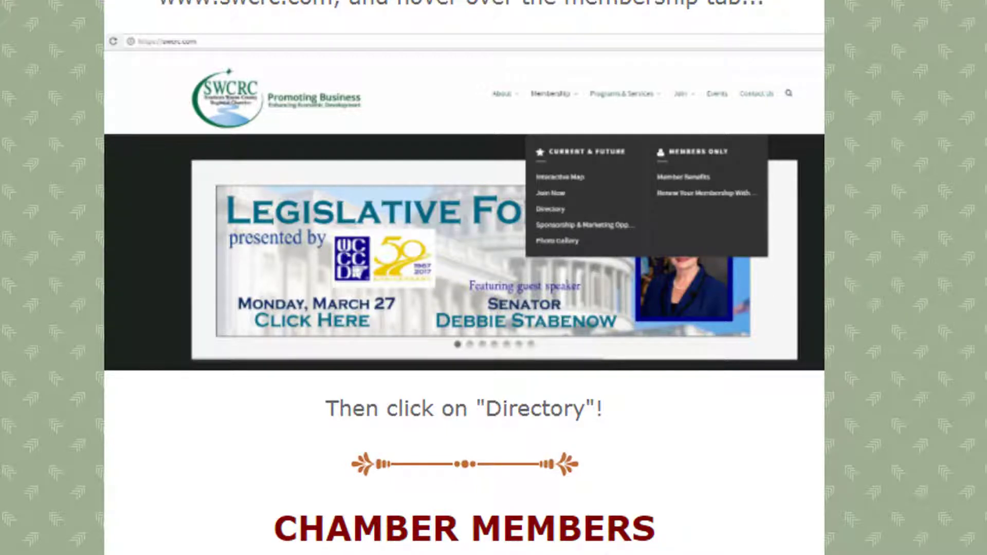
Follow the newsletter's swcrc.com/chamber-registration link to the registration form
scroll(489, 278, down, 3)
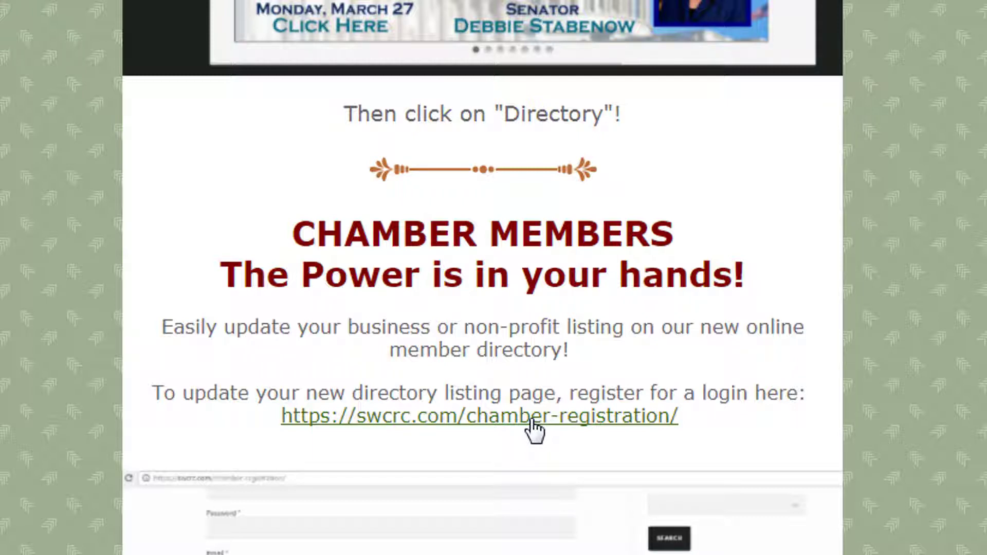
click(531, 421)
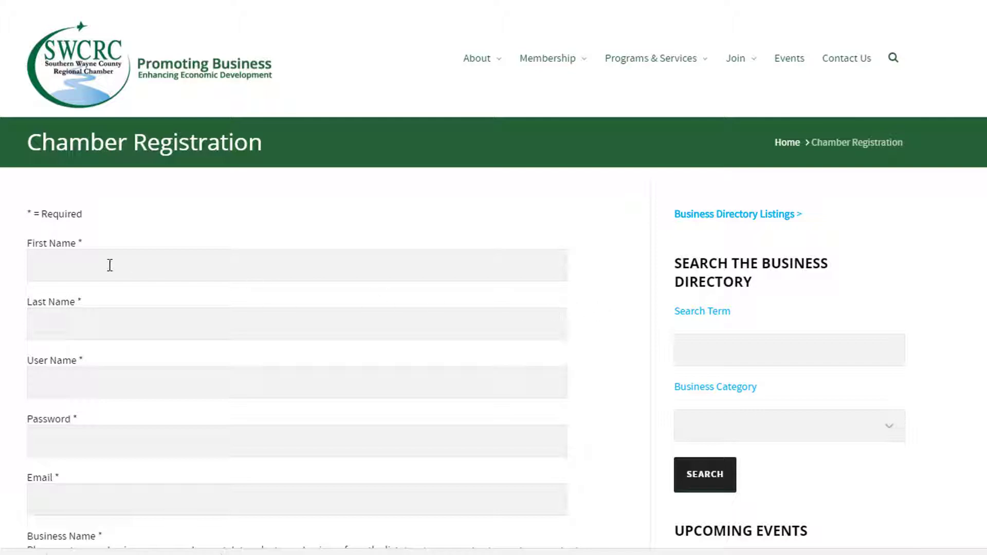
Enter the member's first name, last name, user name, password and e-mail address
click(61, 271)
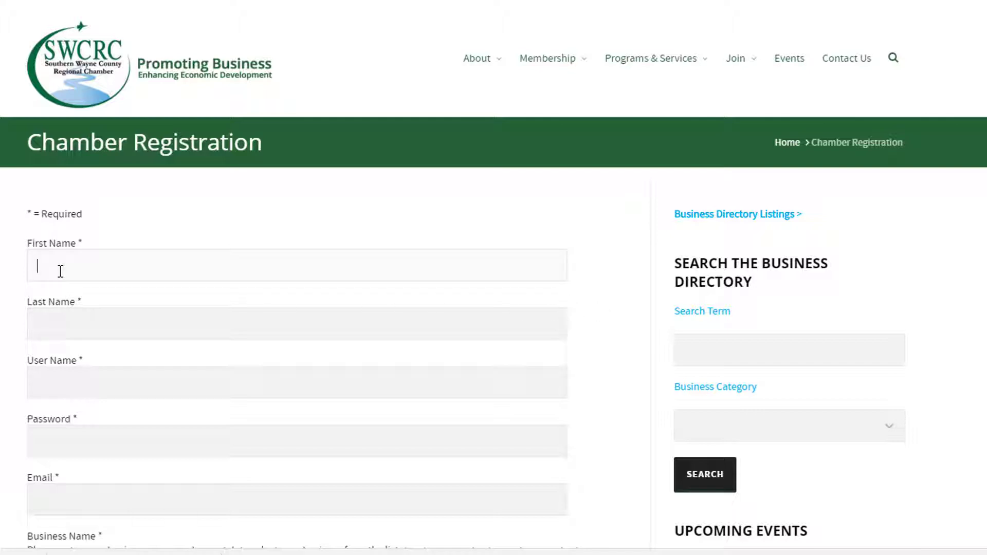
click(83, 335)
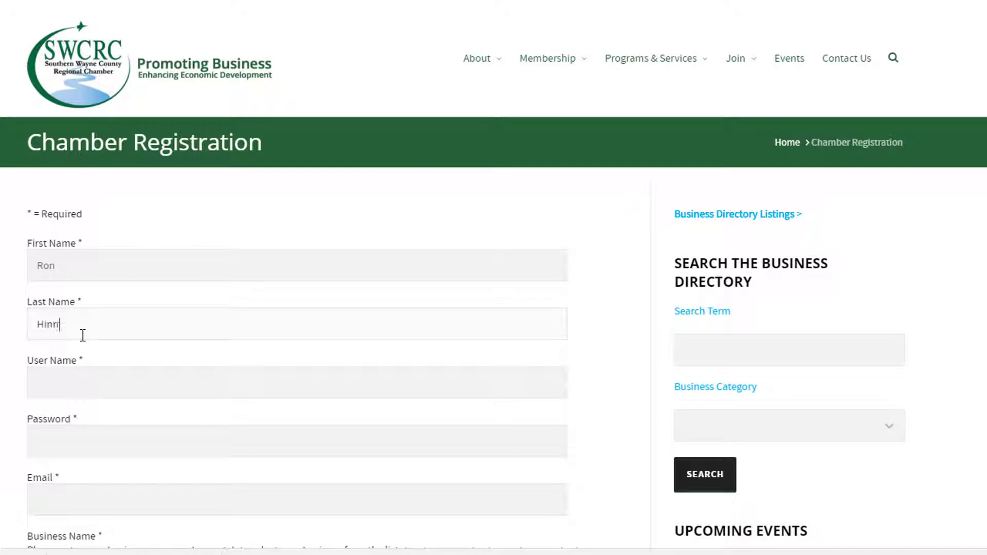
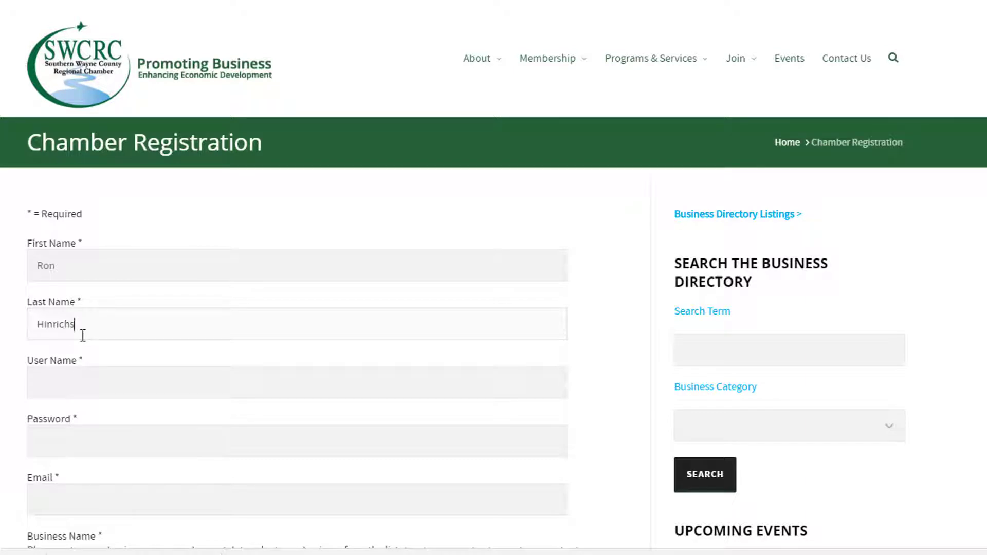
click(61, 384)
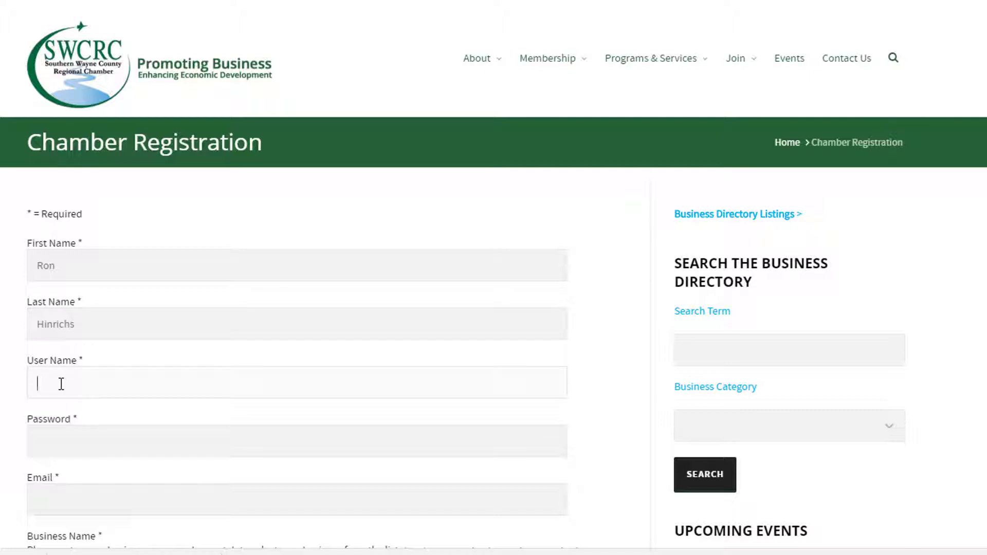
click(163, 441)
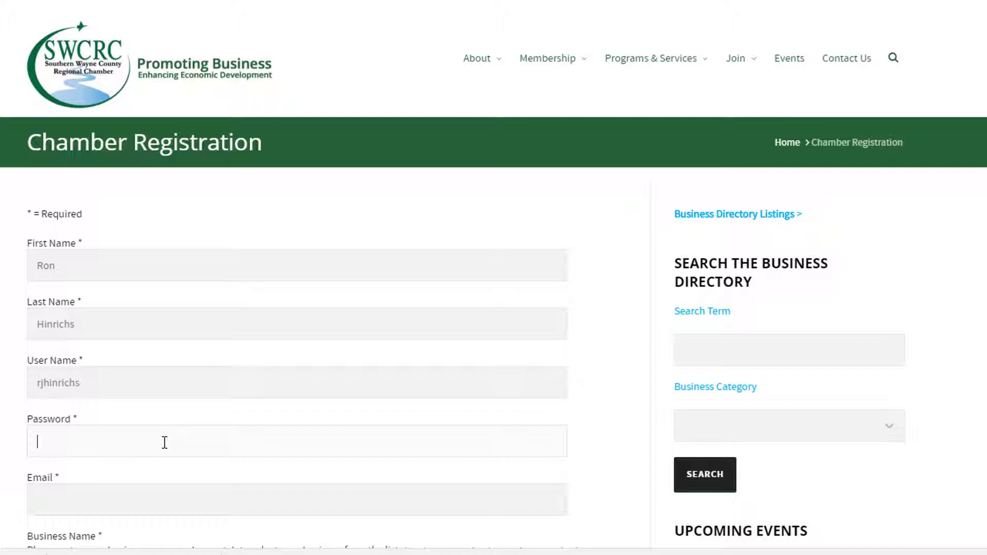
click(88, 509)
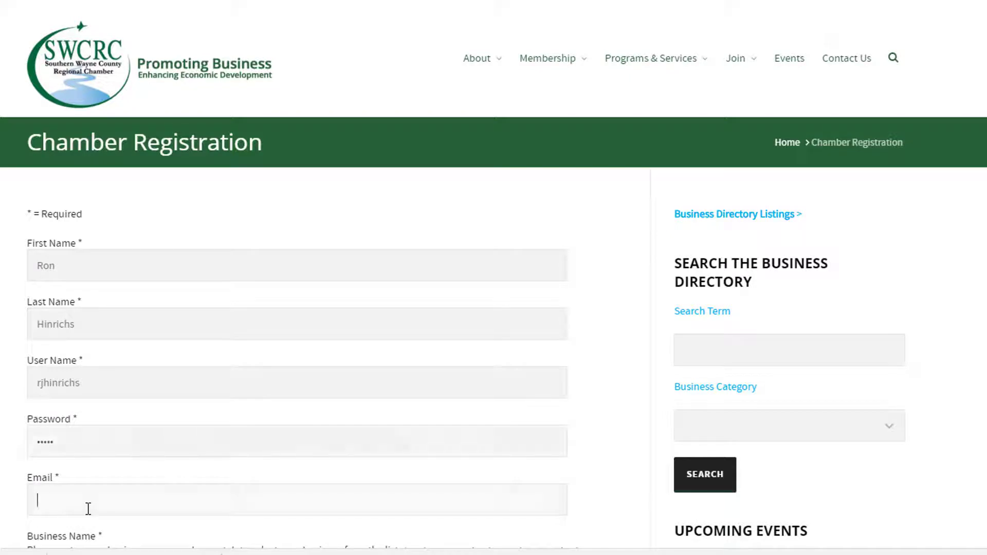
Enter SWC as the business name, select the existing SWCRC business and submit
key(Tab)
text(S)
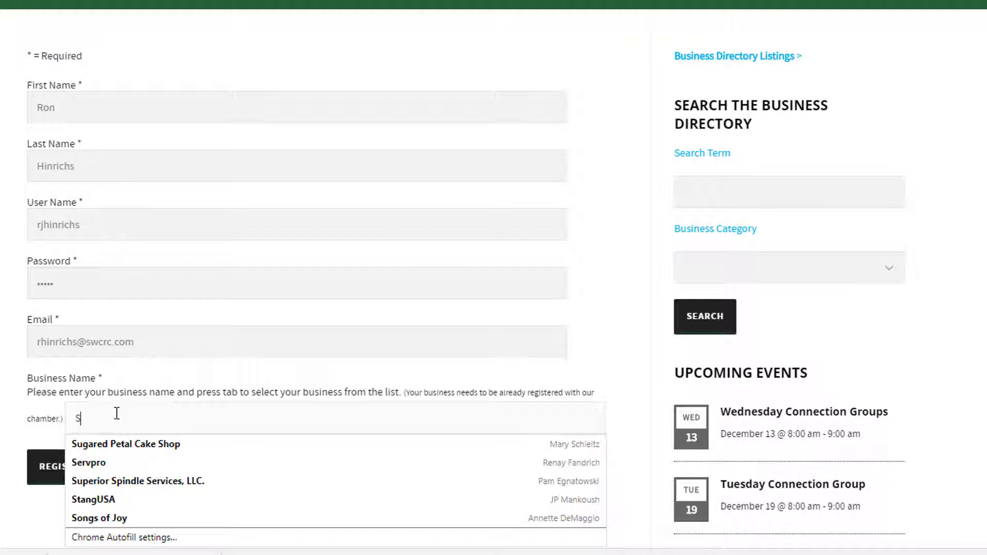
text(W)
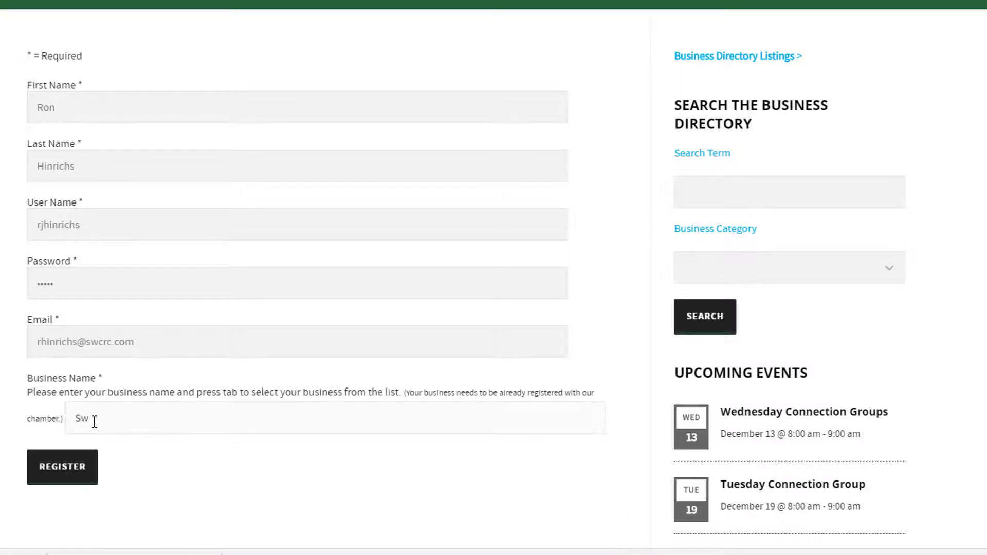
key(BackSpace)
text(WC)
key(Tab)
scroll(121, 342, down, 2)
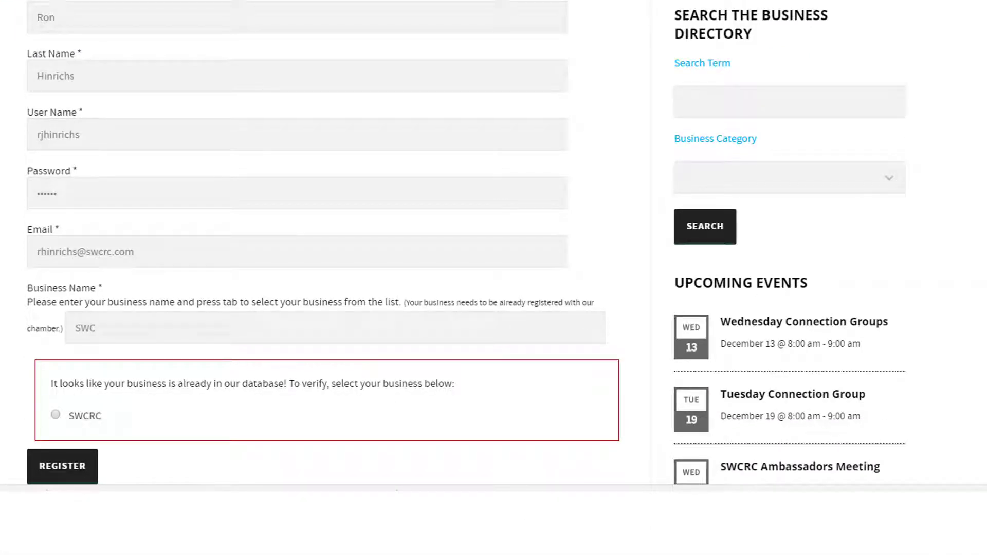
scroll(467, 242, down, 1)
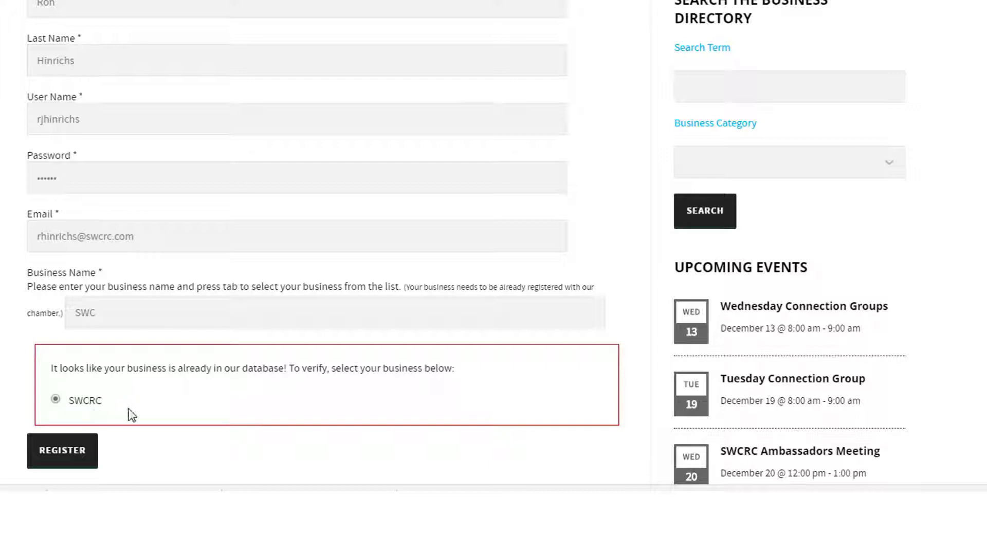
click(90, 449)
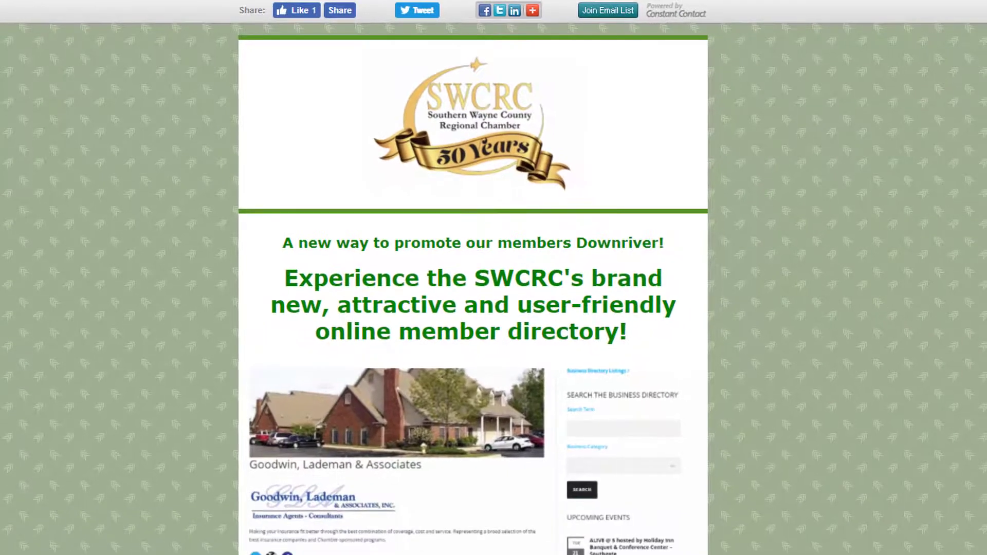
Scroll down the newsletter to the swcrc.com/chamber-directory-login link
scroll(796, 324, down, 2)
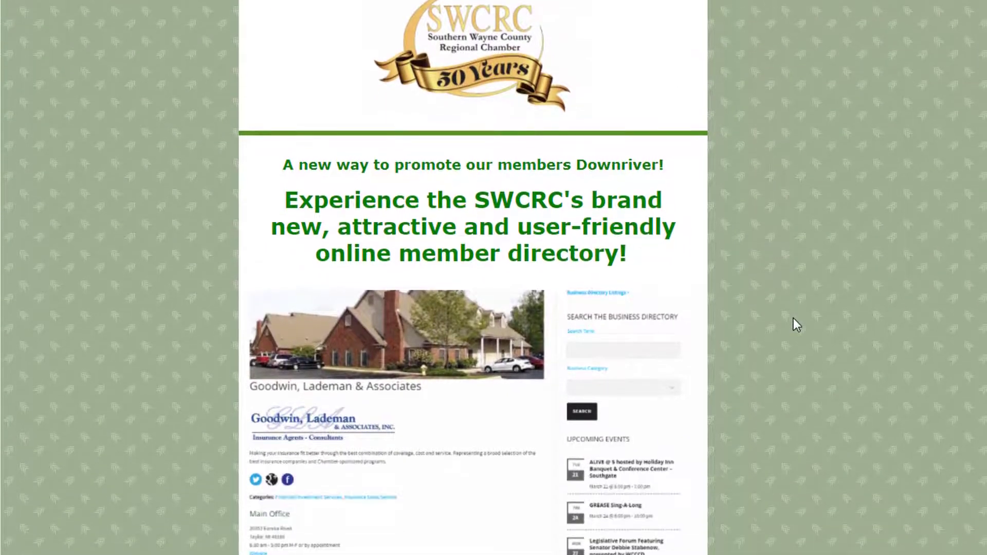
scroll(794, 319, down, 9)
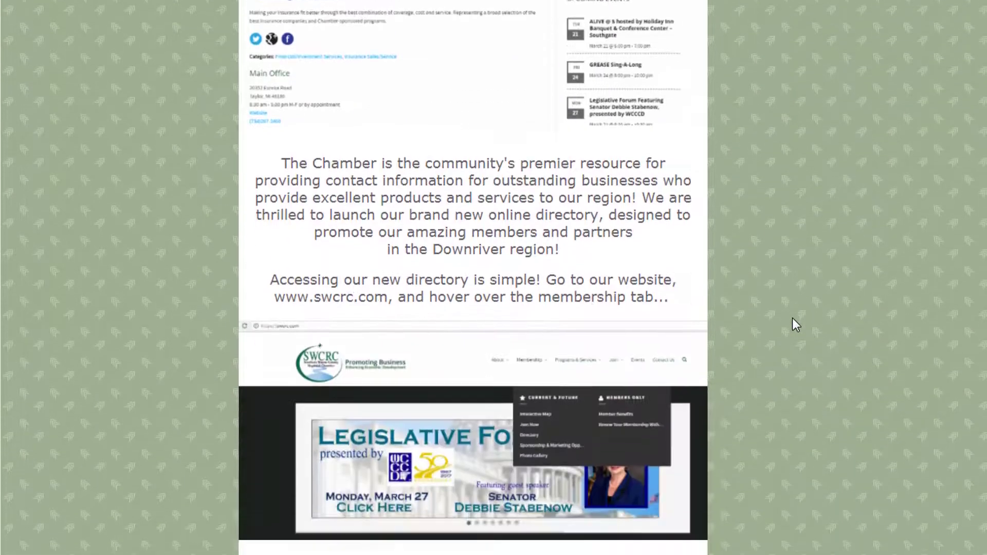
scroll(796, 324, down, 13)
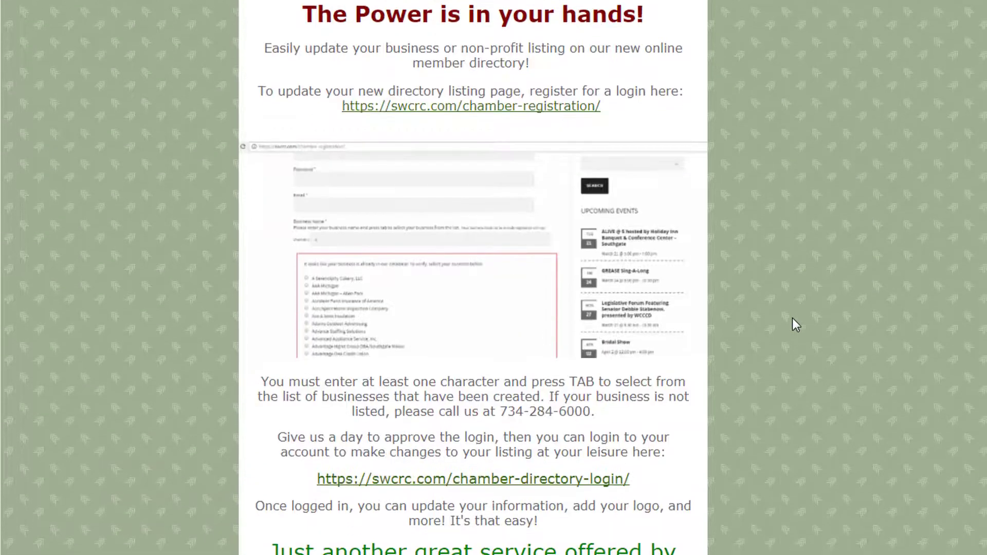
scroll(796, 325, down, 3)
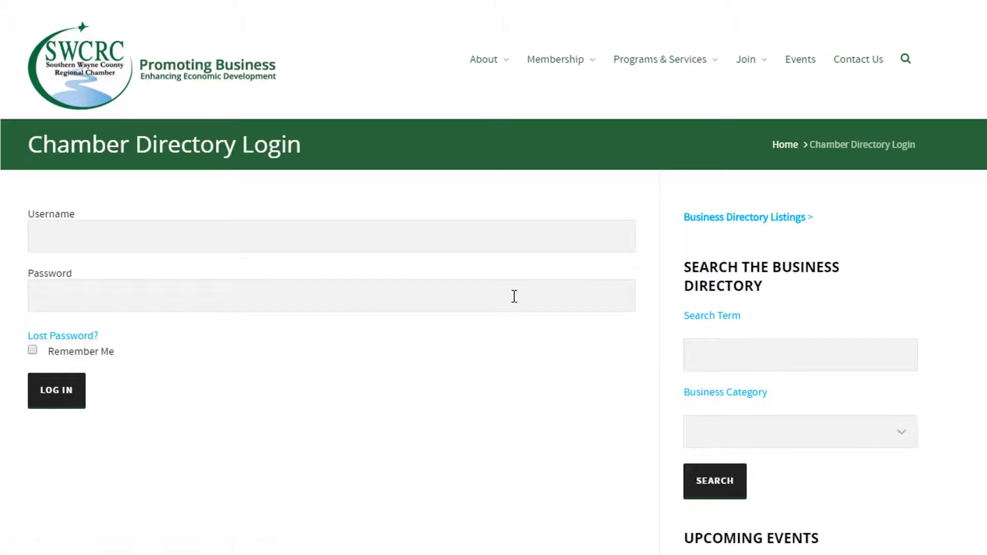
Log in to the chamber directory with the member's user name and password
click(120, 242)
click(121, 242)
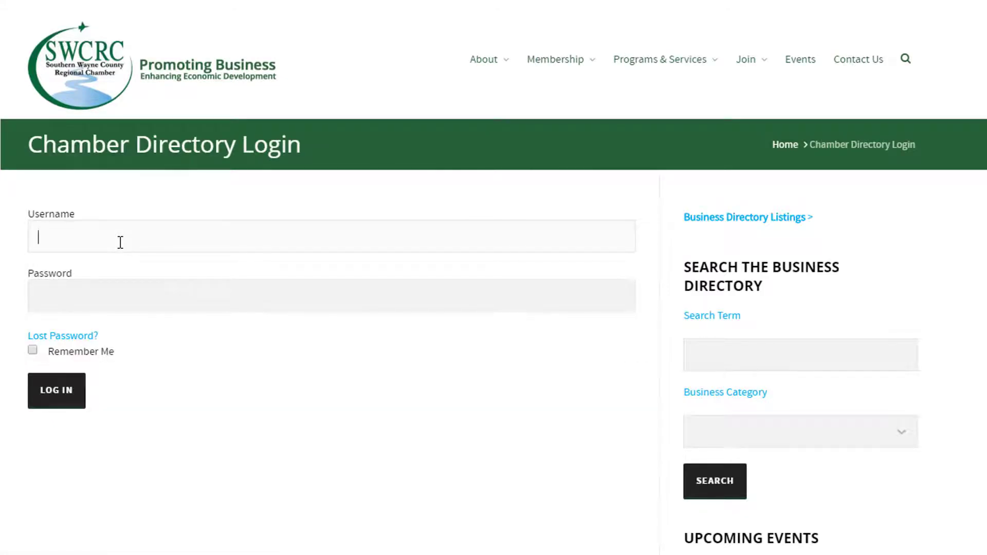
key(Tab)
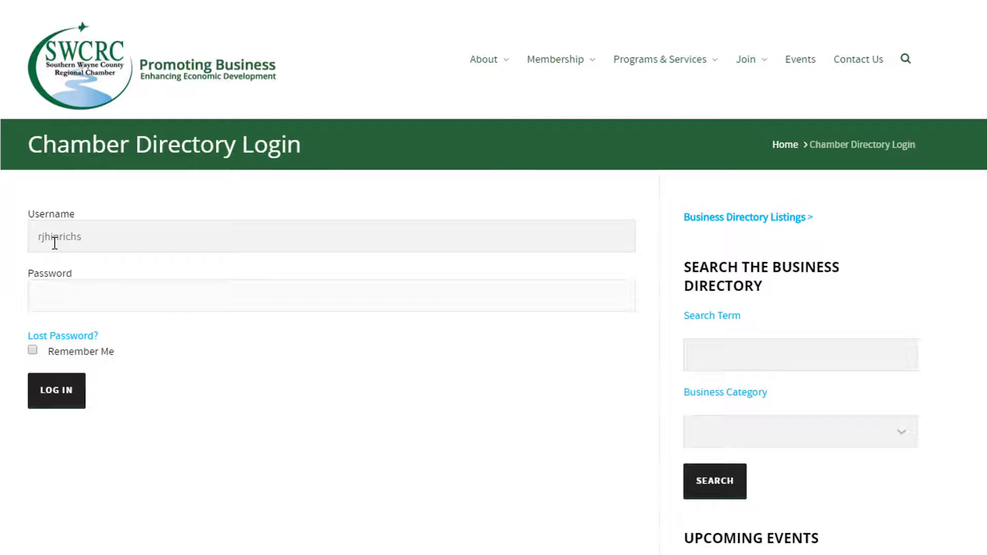
text(••••••)
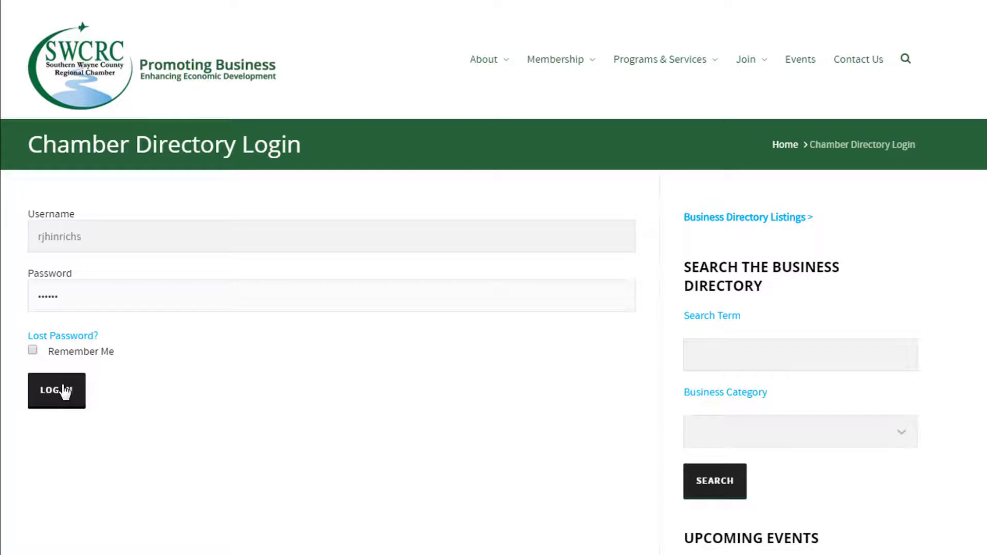
click(64, 391)
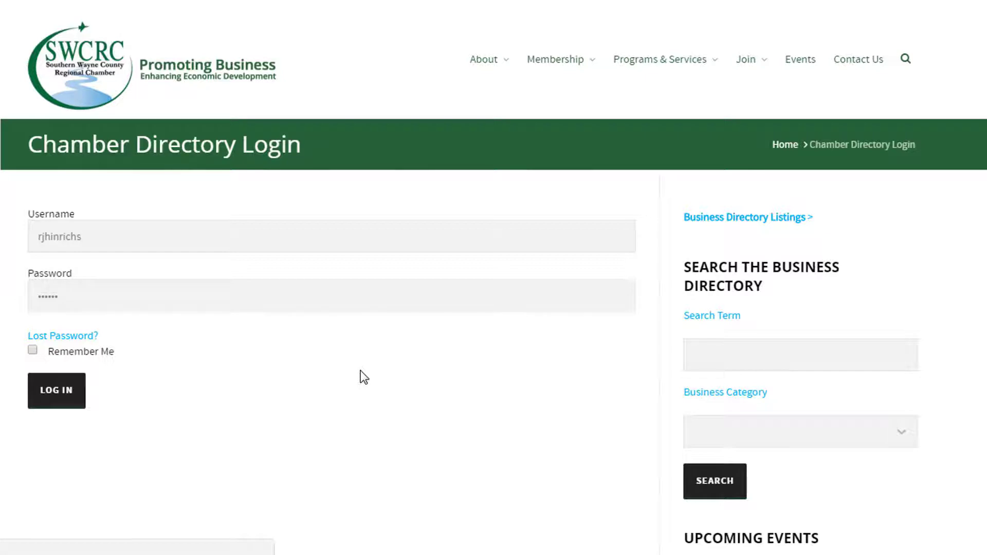
scroll(525, 306, down, 6)
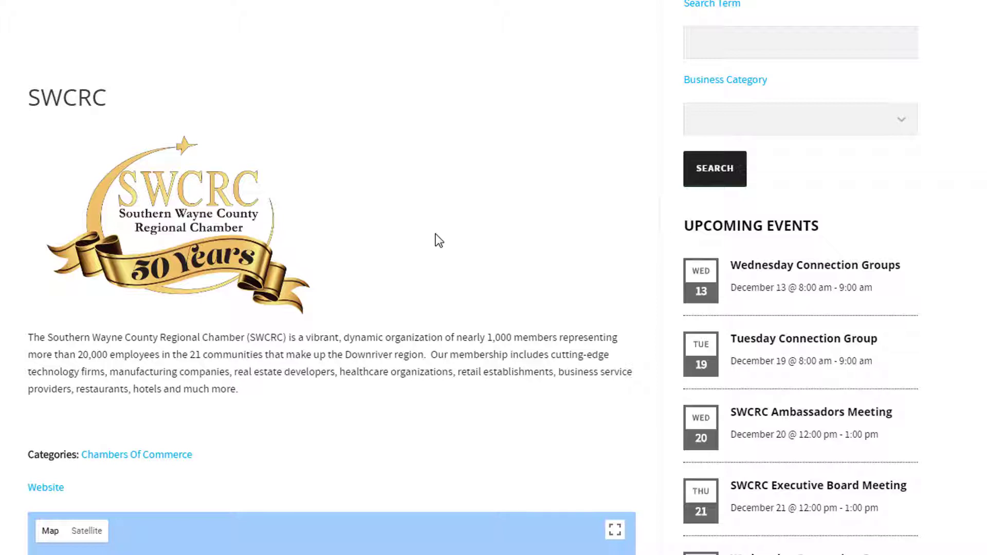
Scroll down the SWCRC listing page to reach the edit-listing option
scroll(438, 240, down, 3)
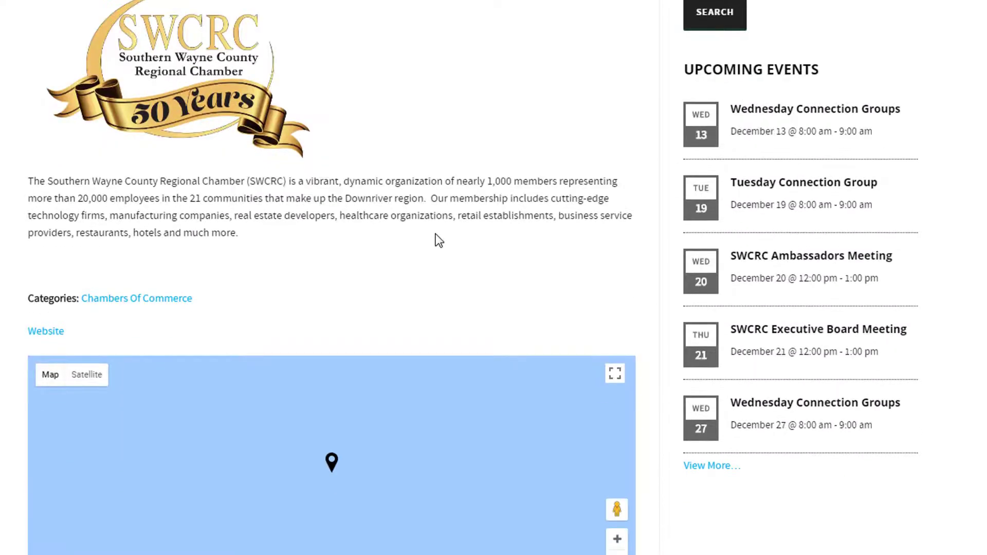
scroll(439, 240, down, 5)
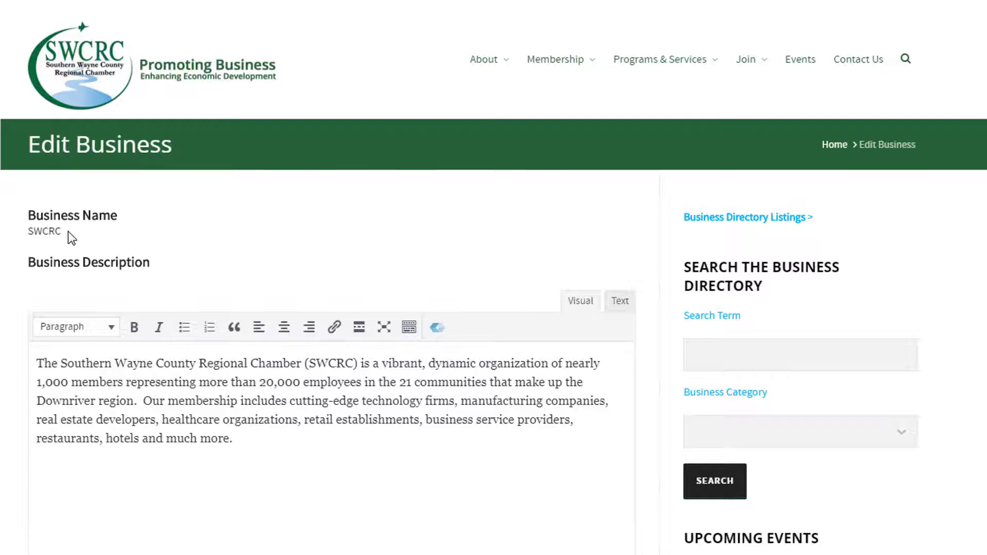
drag(62, 232, 27, 232)
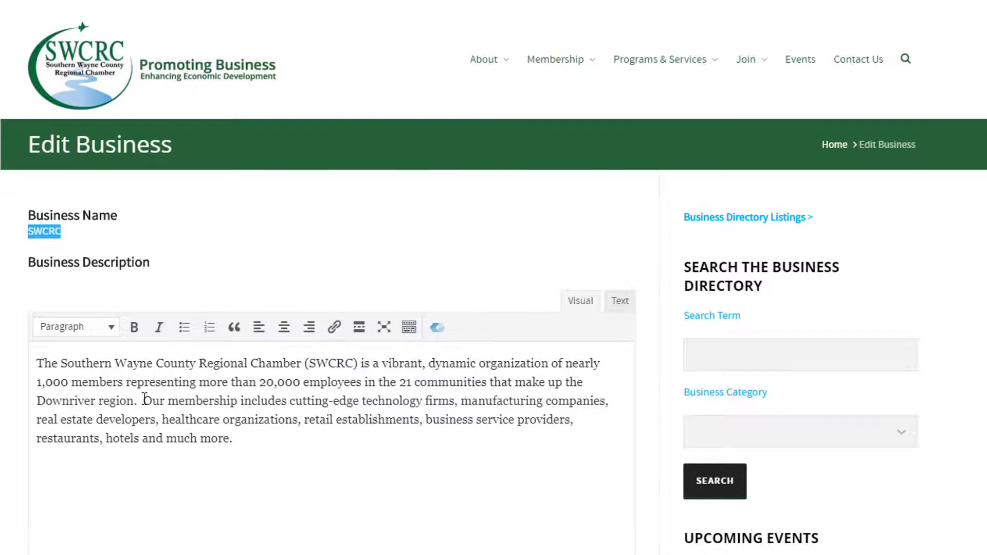
drag(259, 456, 37, 364)
scroll(369, 466, down, 2)
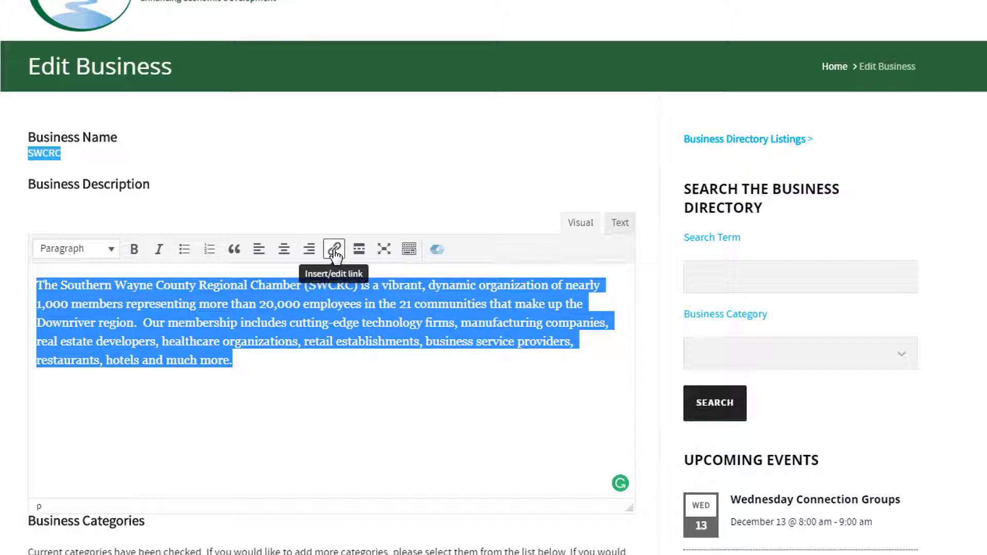
click(316, 388)
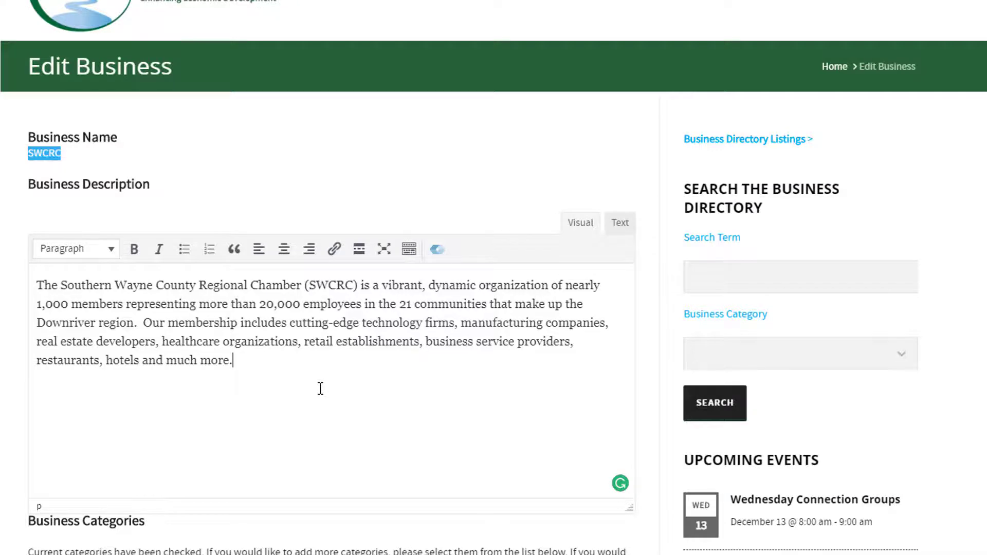
scroll(320, 389, down, 3)
scroll(319, 387, down, 4)
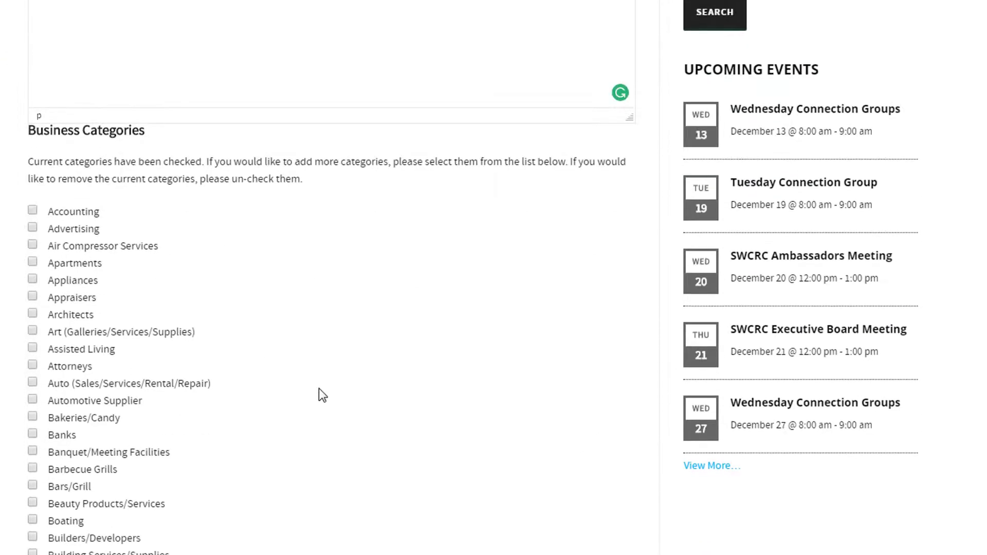
scroll(319, 388, down, 2)
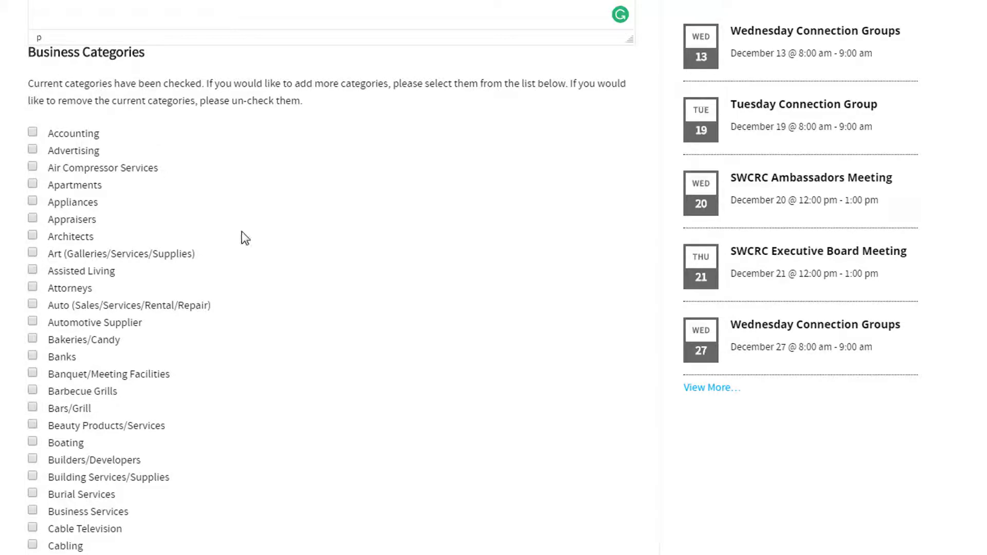
scroll(245, 239, down, 1)
scroll(275, 289, down, 3)
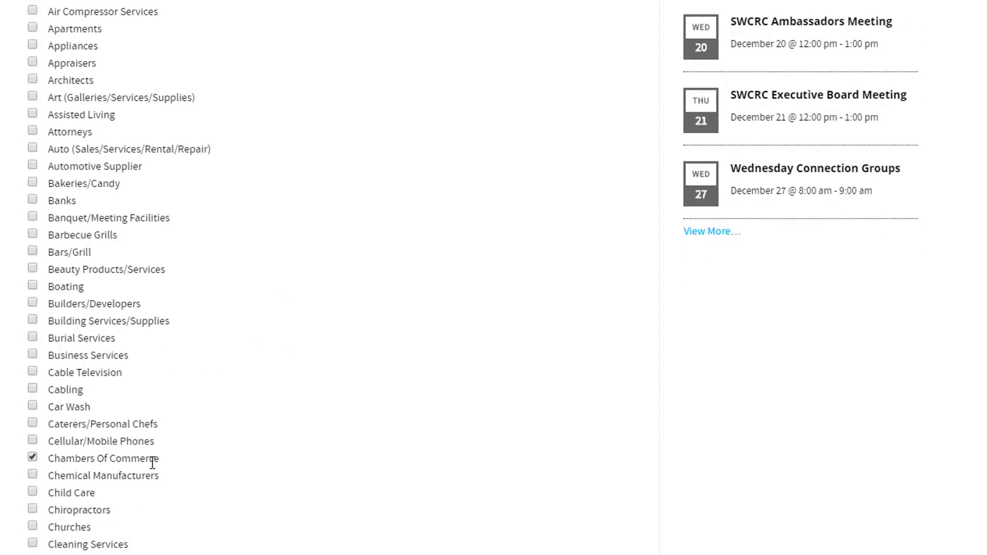
drag(159, 459, 54, 456)
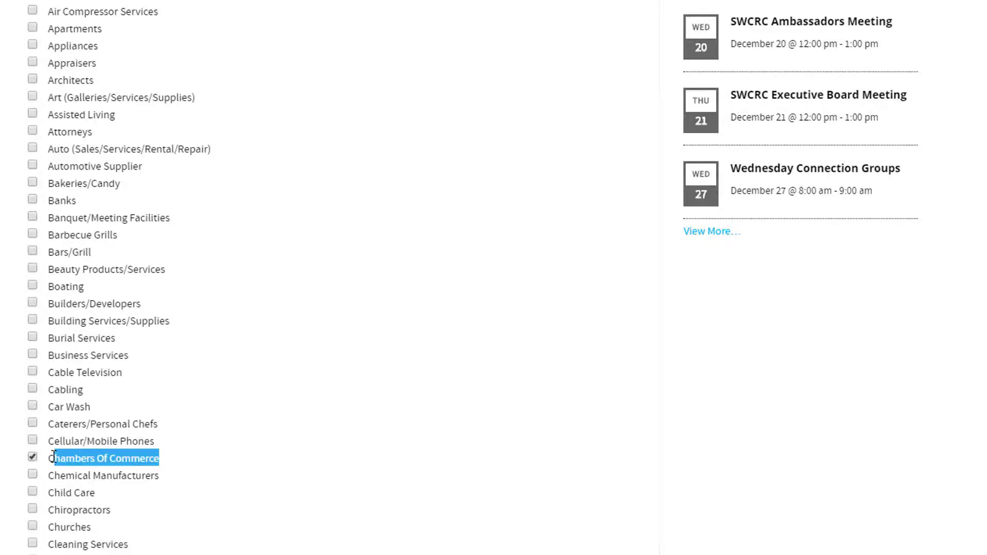
click(54, 457)
scroll(286, 453, down, 3)
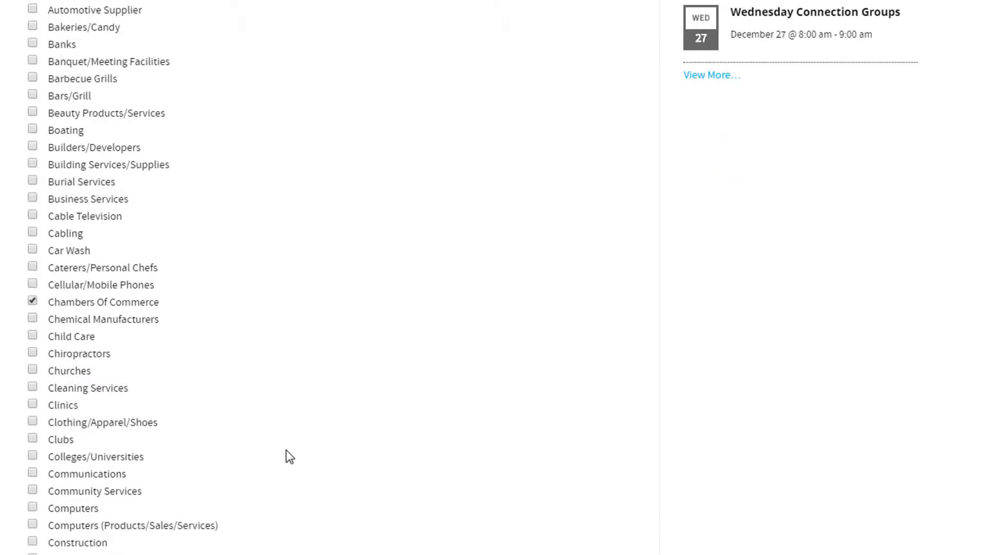
scroll(288, 445, down, 2)
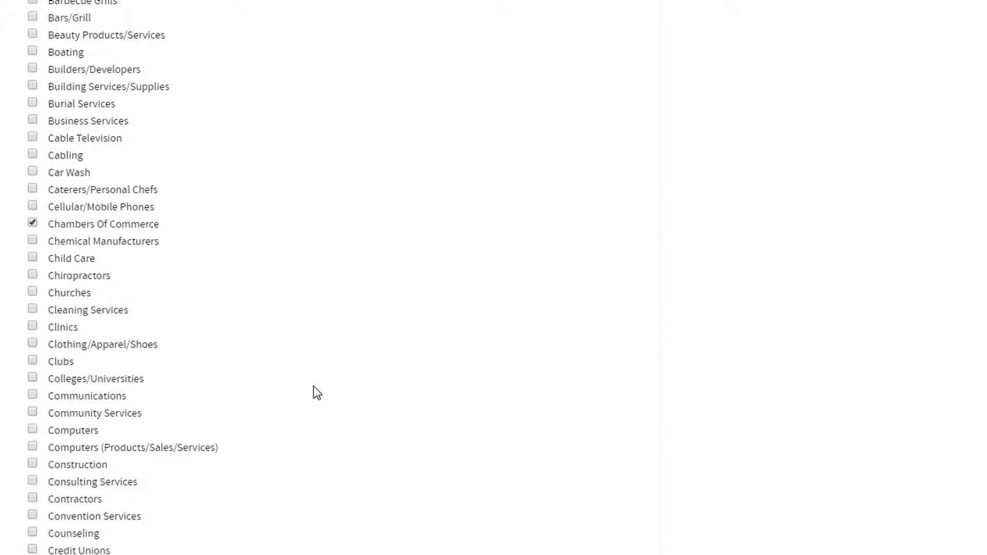
scroll(305, 361, up, 2)
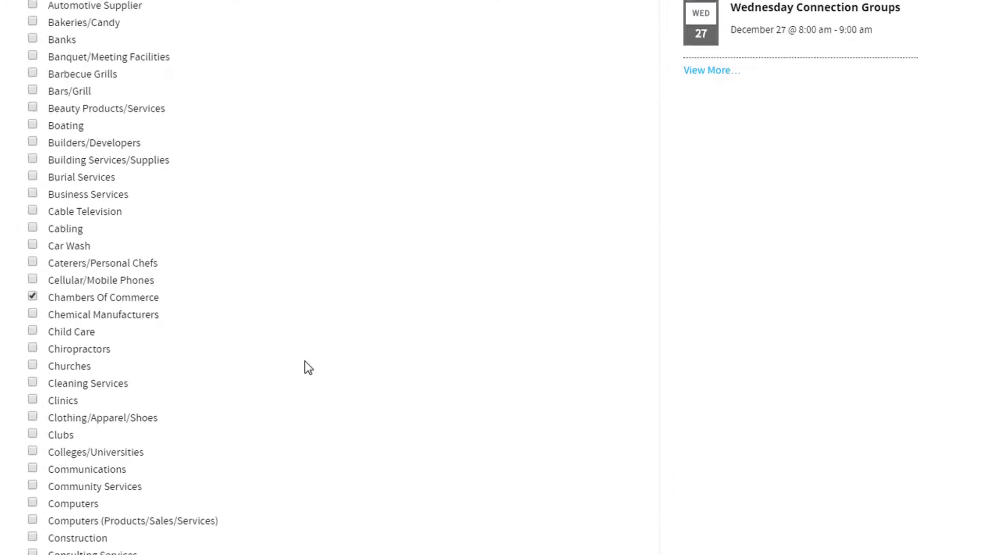
scroll(304, 361, down, 15)
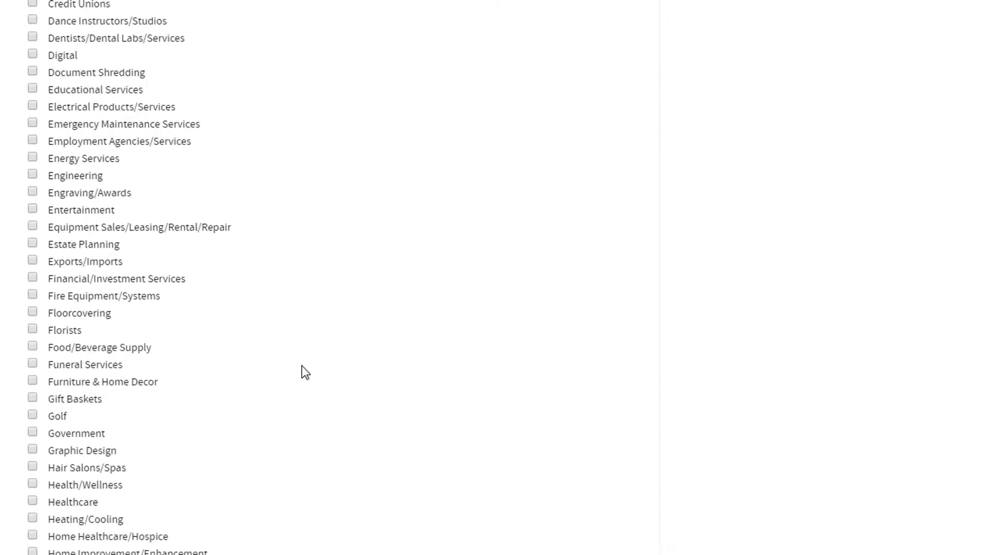
scroll(305, 373, down, 6)
scroll(304, 376, down, 2)
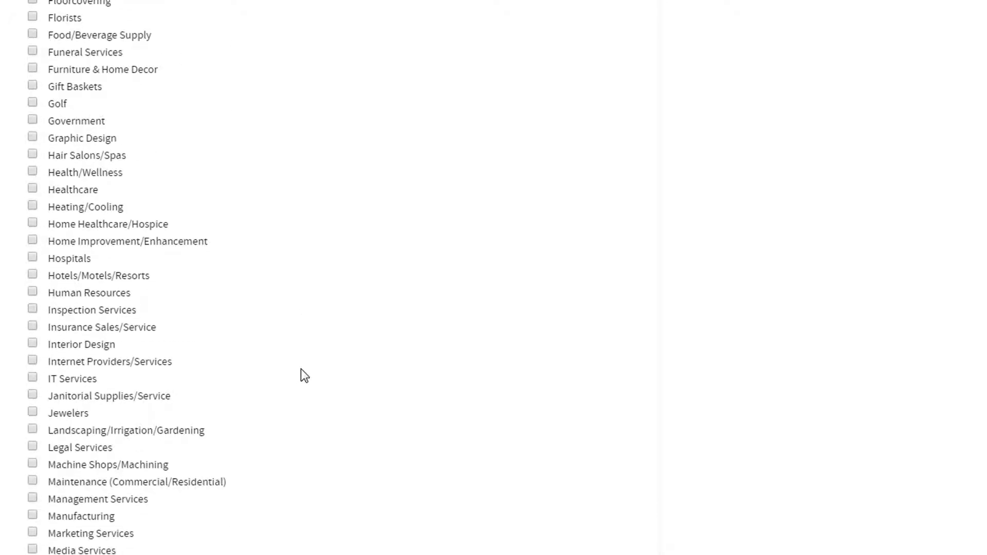
scroll(302, 370, up, 13)
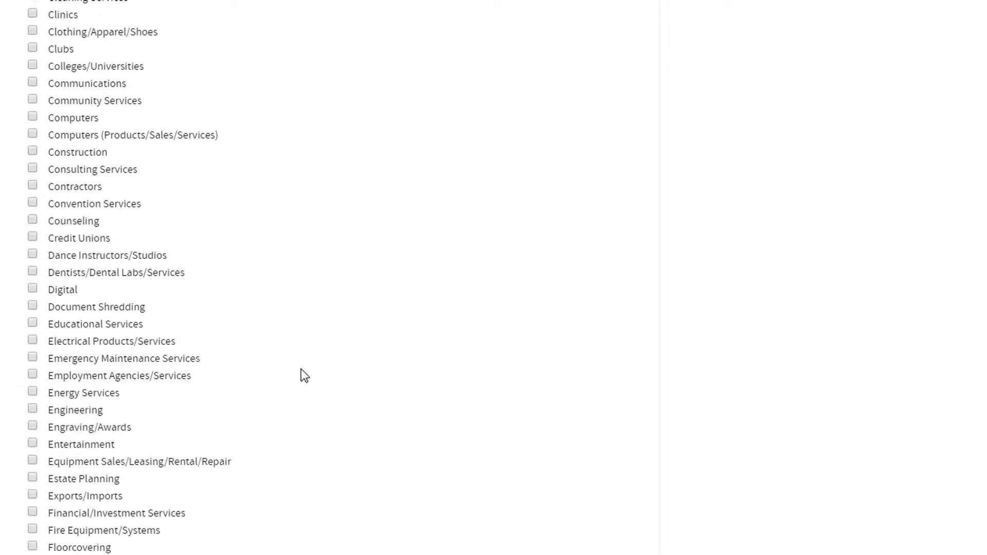
scroll(301, 369, up, 4)
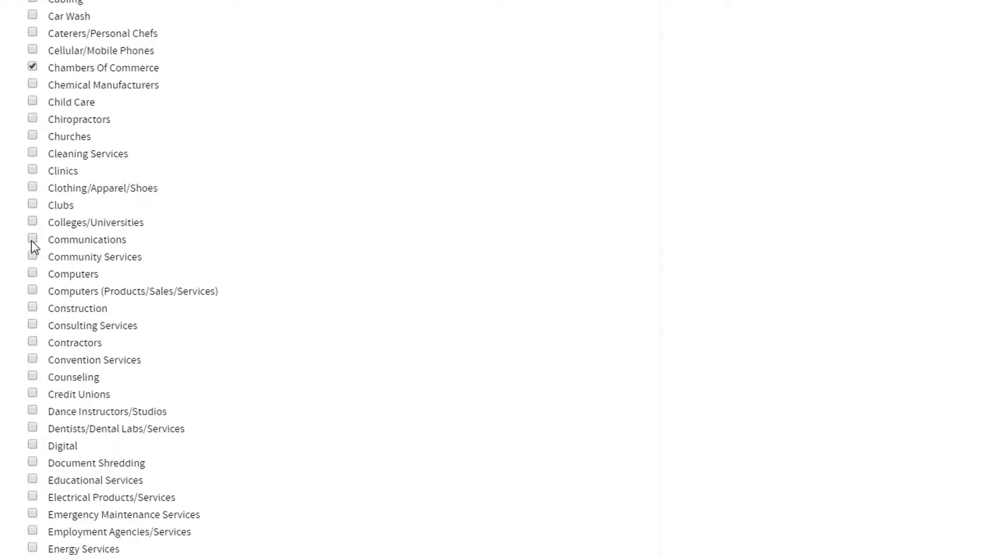
scroll(83, 321, down, 1)
scroll(90, 360, down, 2)
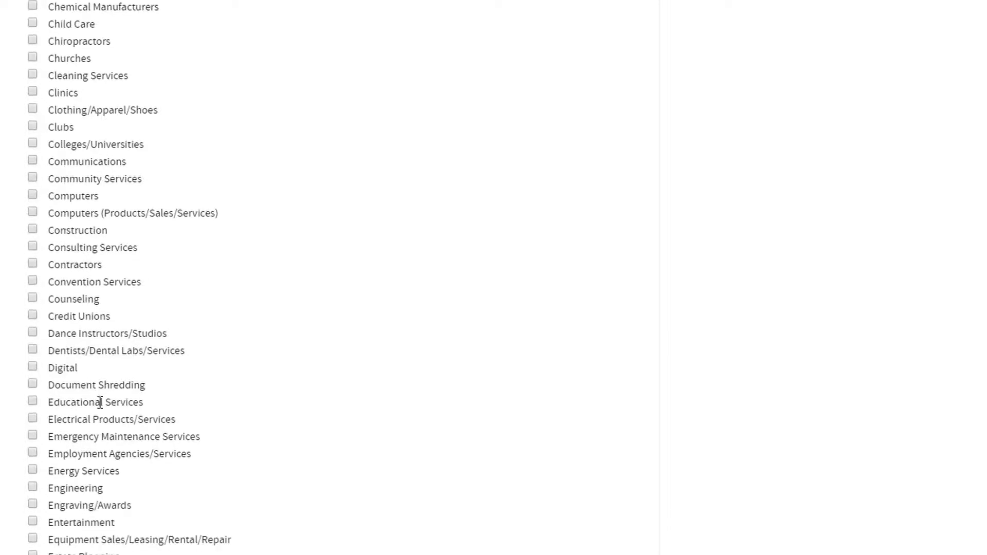
scroll(139, 463, down, 2)
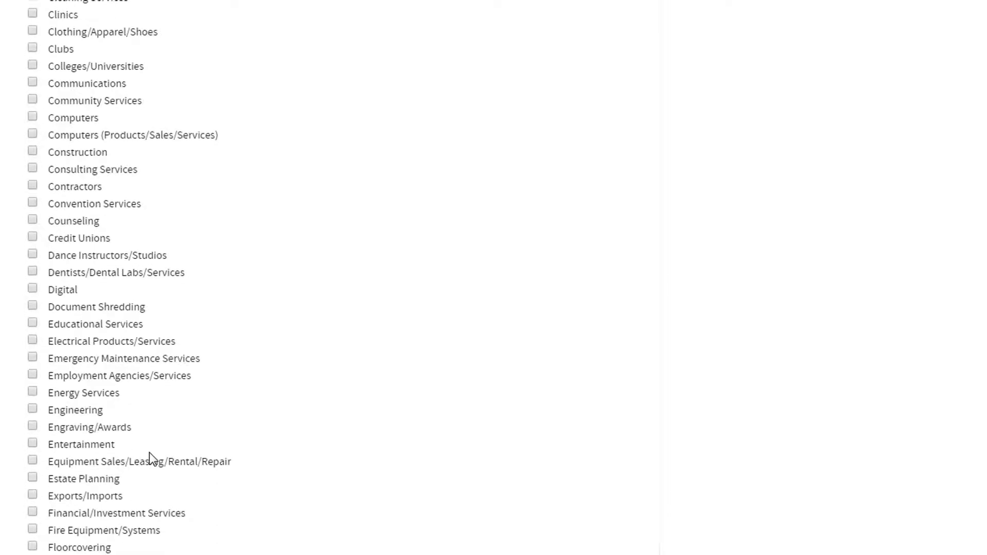
scroll(150, 452, down, 6)
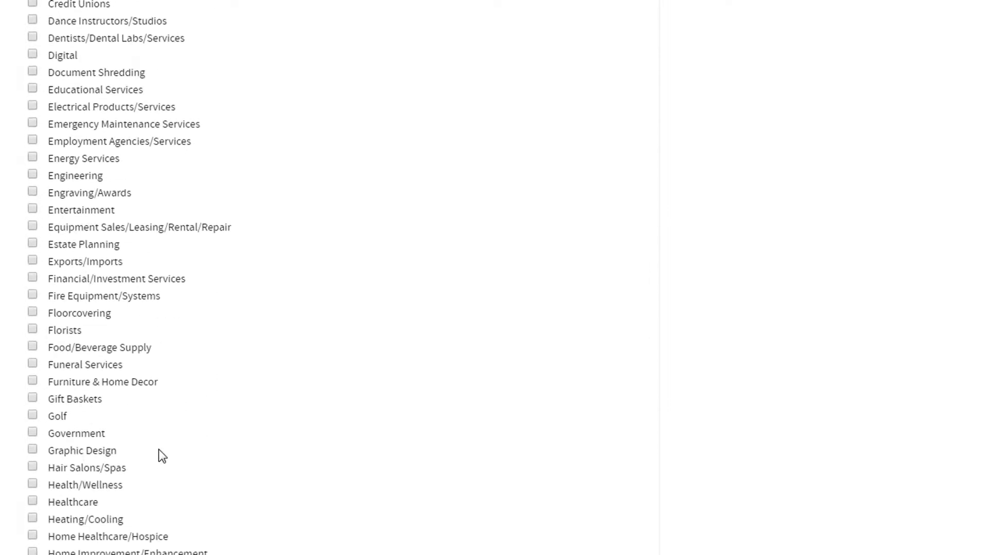
scroll(159, 450, down, 2)
scroll(203, 440, down, 2)
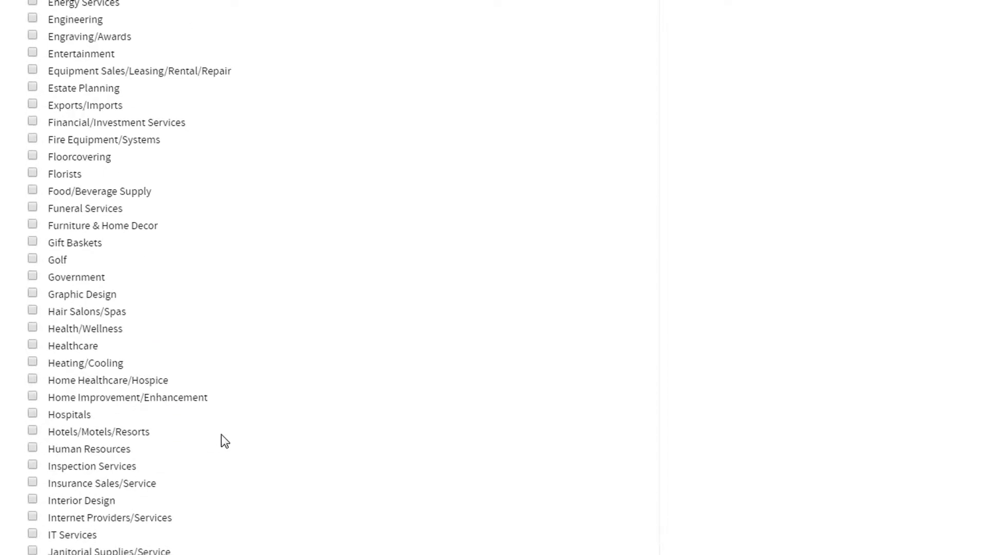
scroll(223, 435, down, 6)
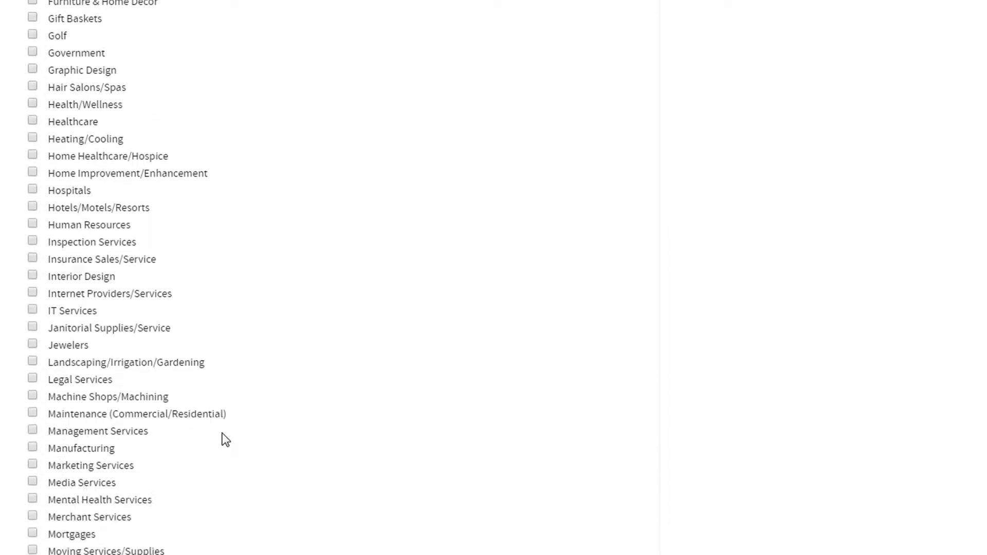
scroll(222, 433, down, 4)
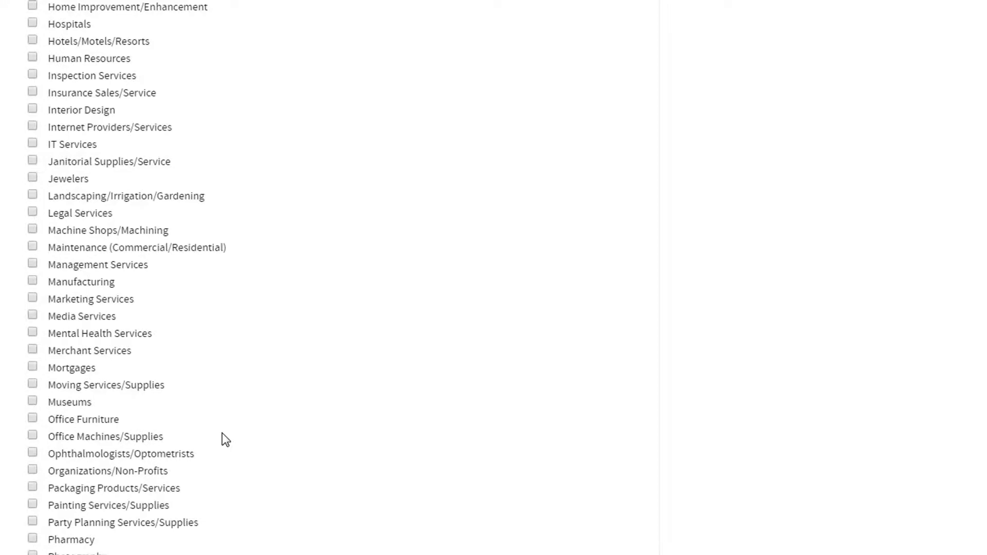
scroll(223, 434, down, 2)
scroll(225, 440, down, 2)
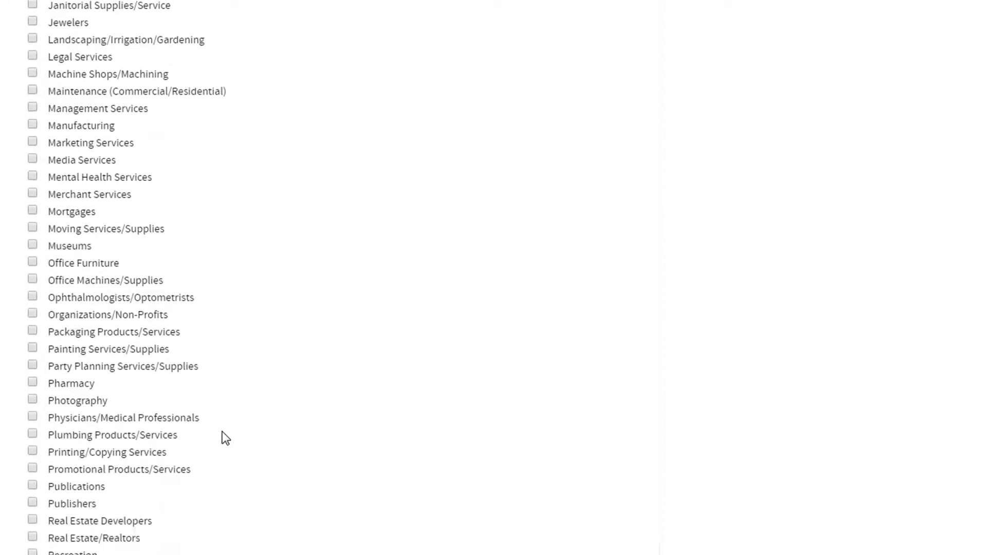
scroll(222, 433, down, 6)
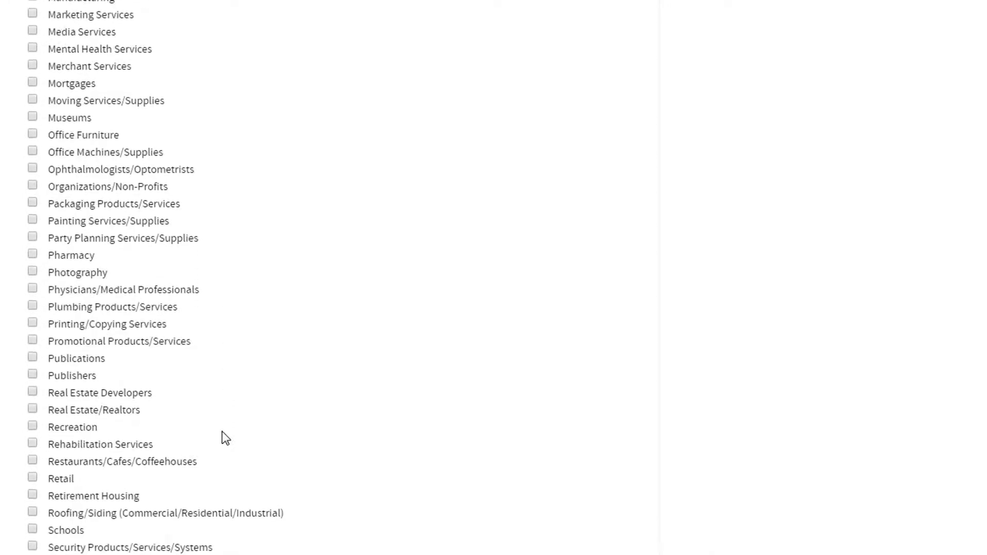
scroll(223, 433, down, 8)
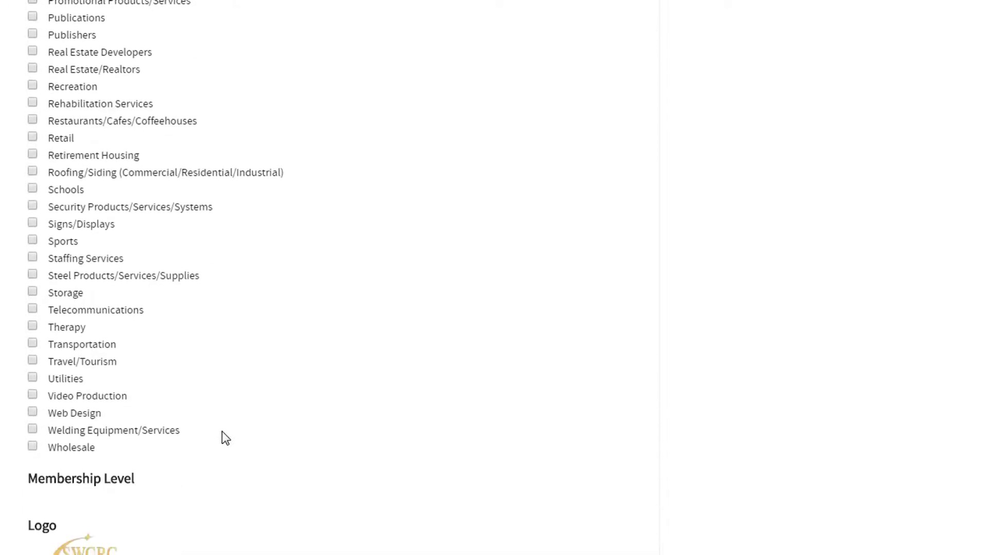
scroll(222, 433, down, 2)
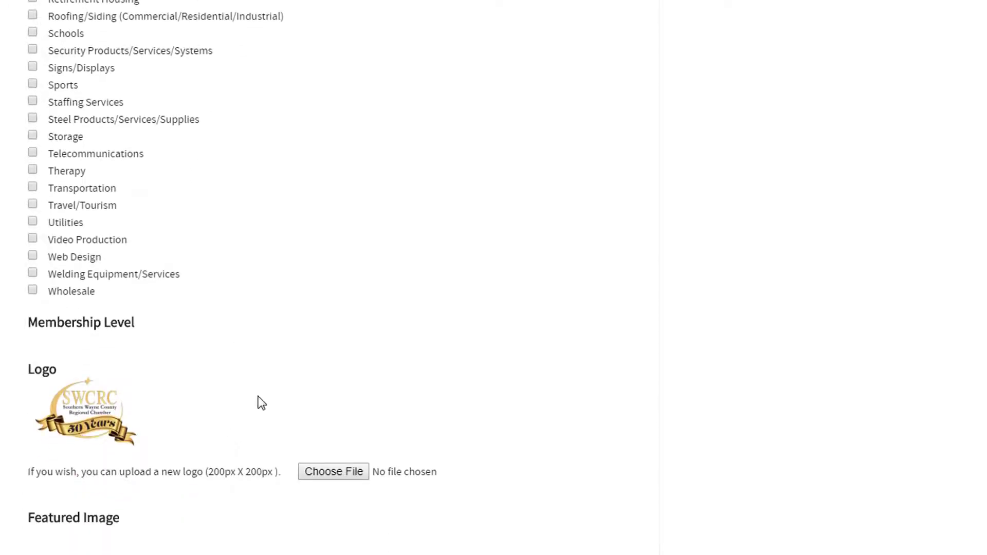
scroll(260, 401, down, 2)
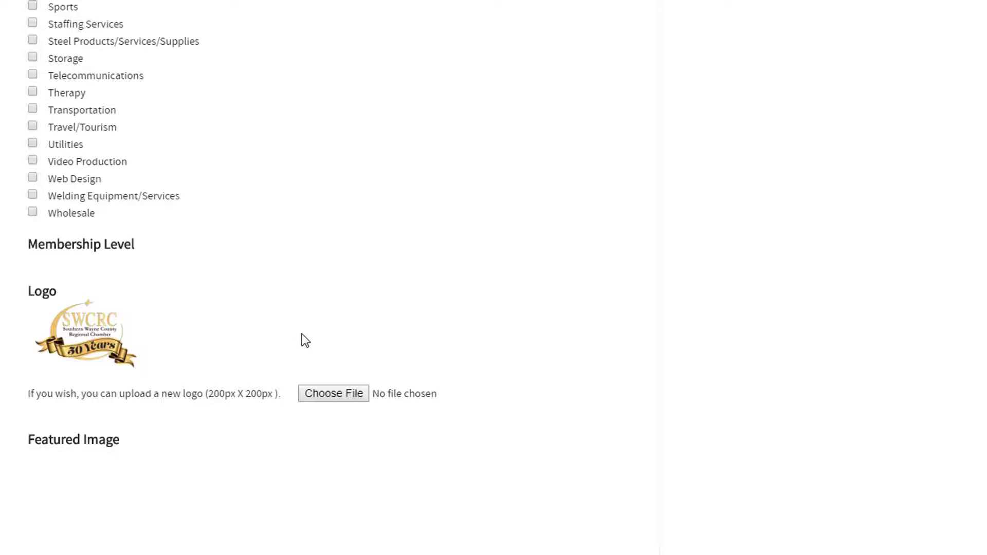
scroll(315, 337, down, 2)
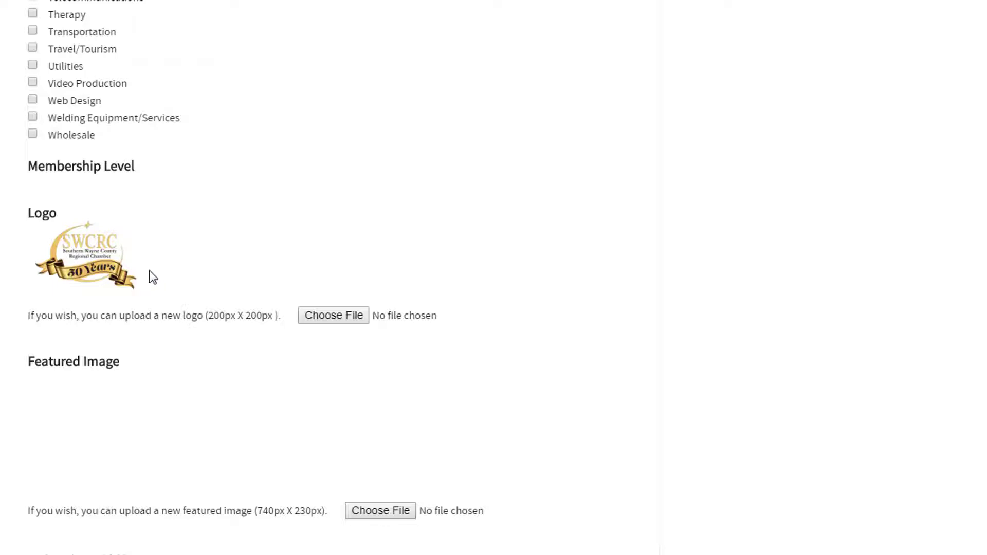
Choose SWCRCNewlogo2011.png from Documents as the listing's new logo
click(317, 316)
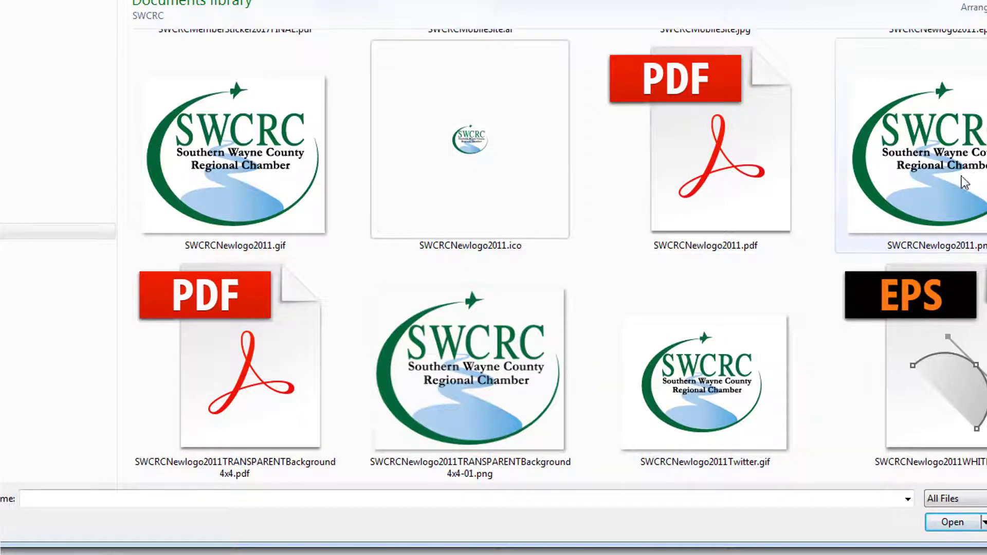
click(941, 167)
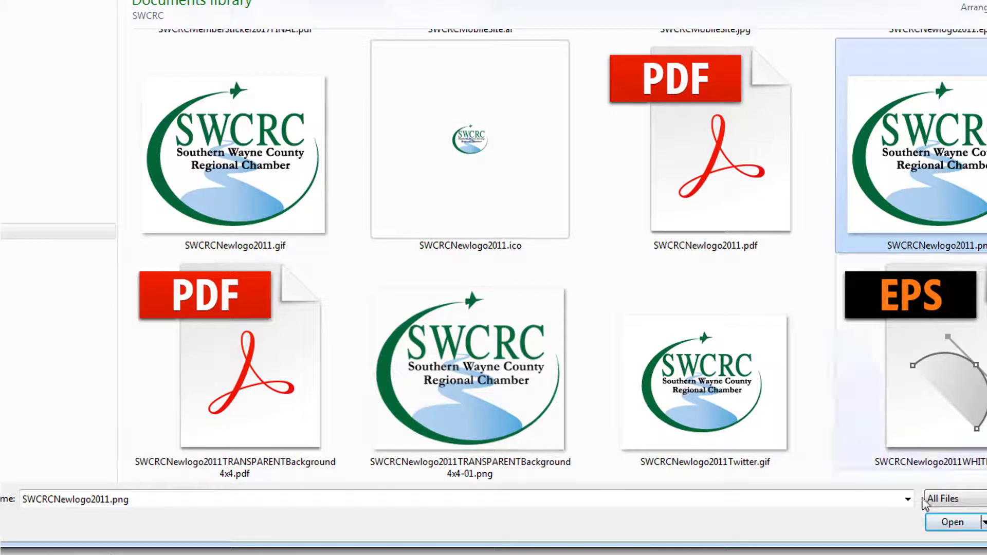
click(952, 521)
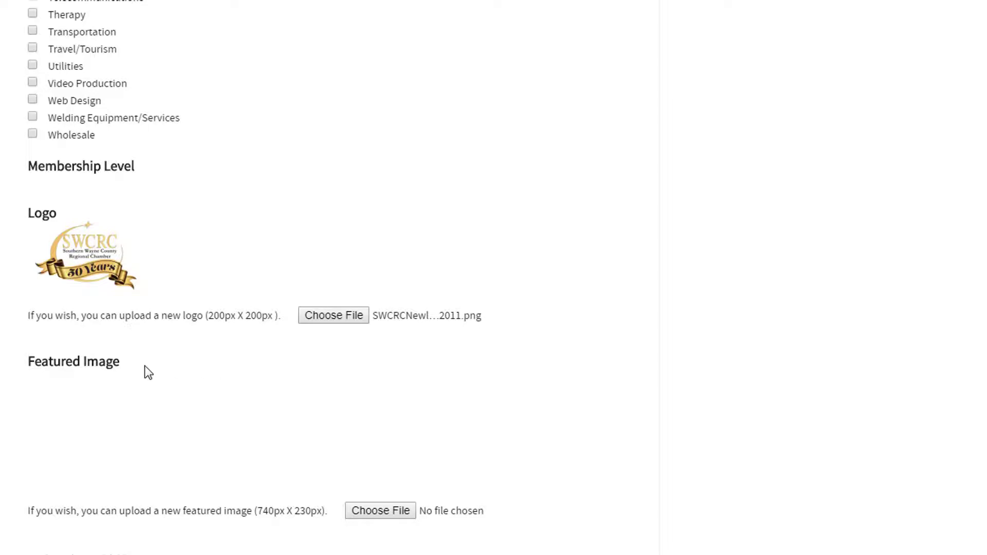
Select SWCRCFBheader.jpg as the listing's featured image file
scroll(144, 365, down, 2)
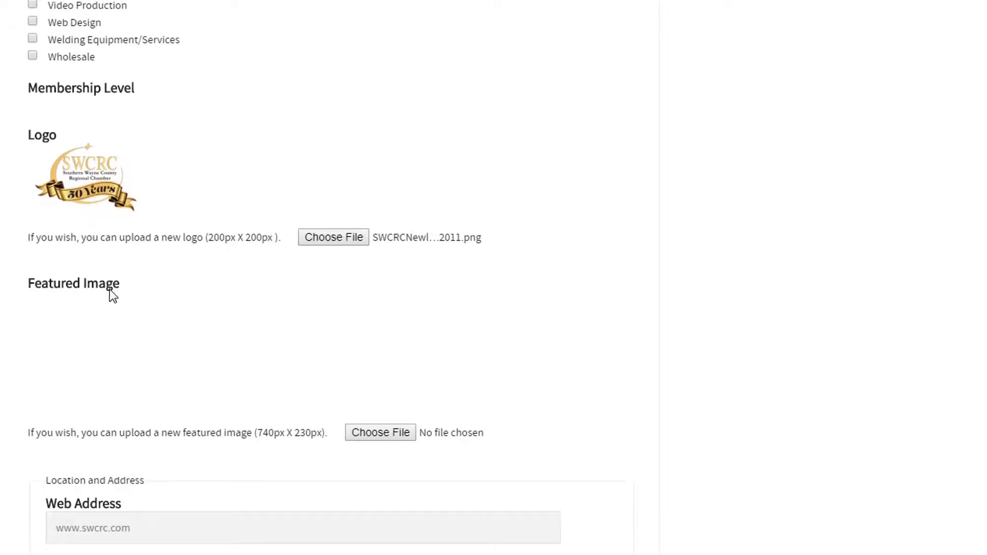
drag(118, 286, 44, 289)
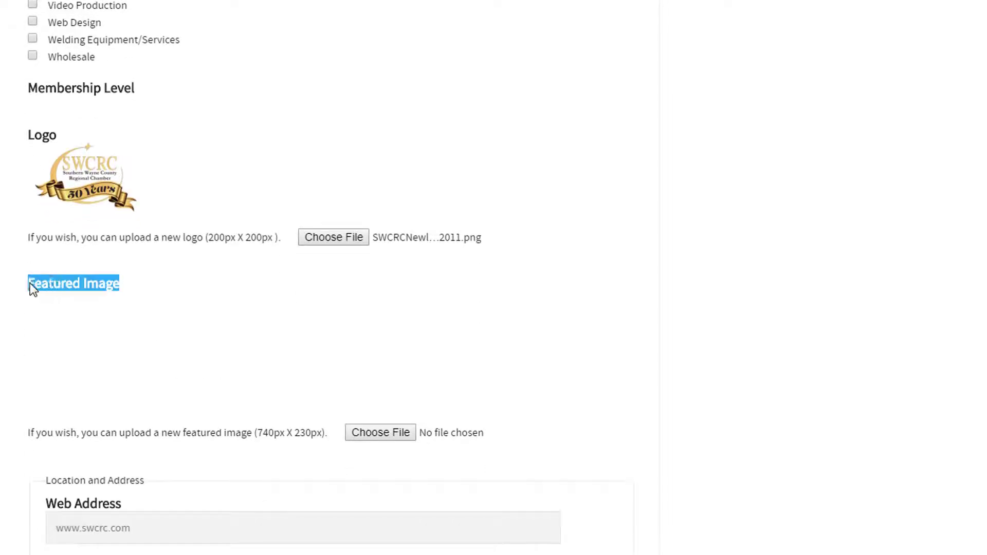
click(255, 301)
scroll(348, 381, down, 2)
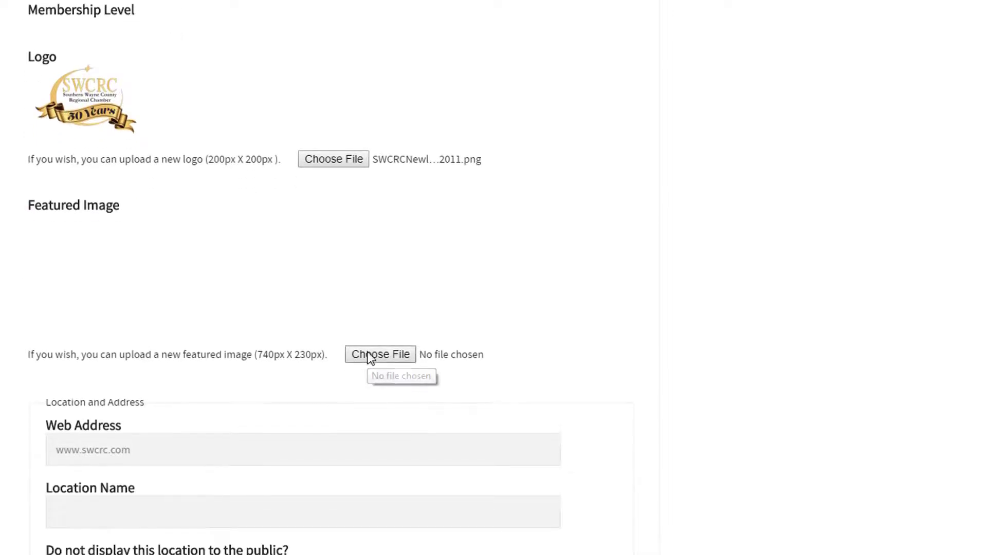
click(370, 355)
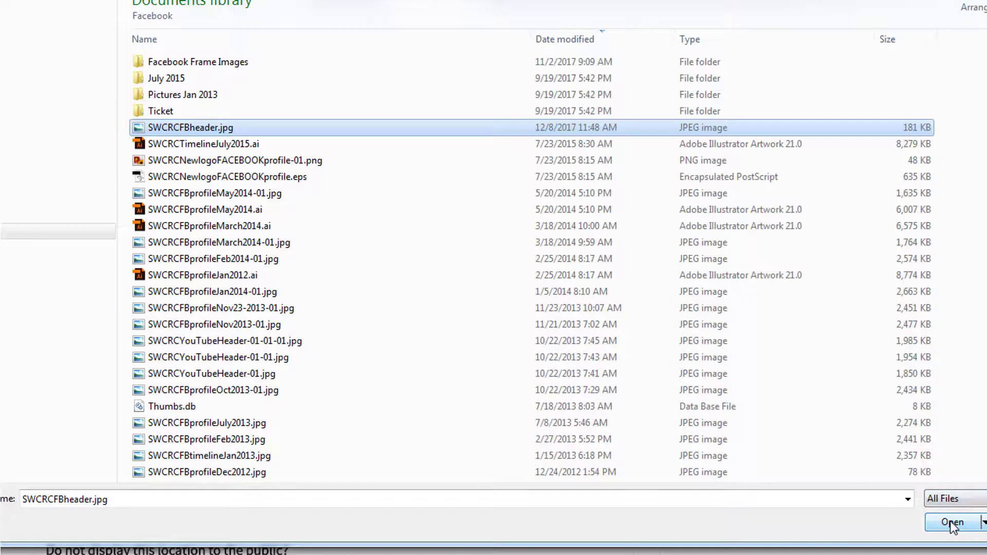
click(951, 523)
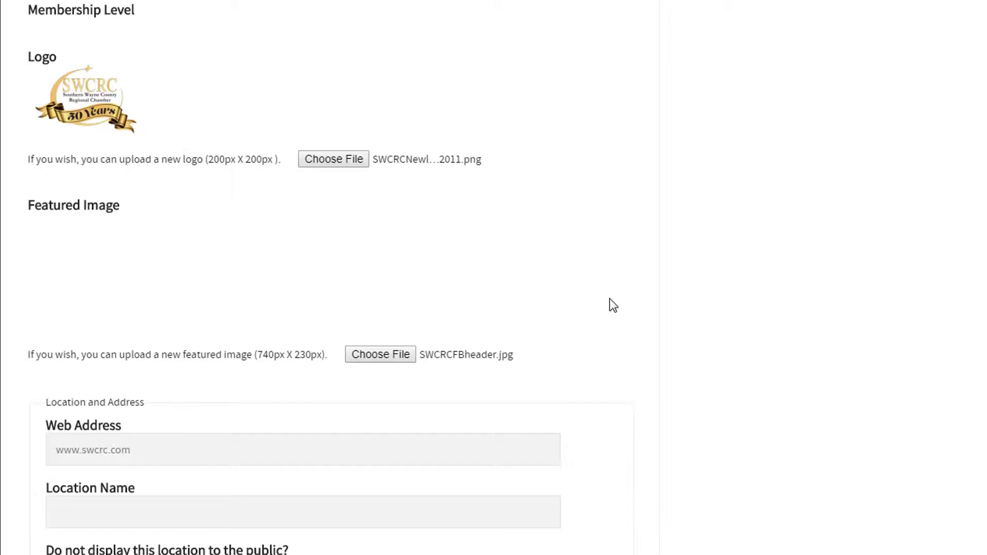
Replace the trial location names with 'Southern Wayne County Regional Chamber Headquarters'
scroll(246, 435, down, 3)
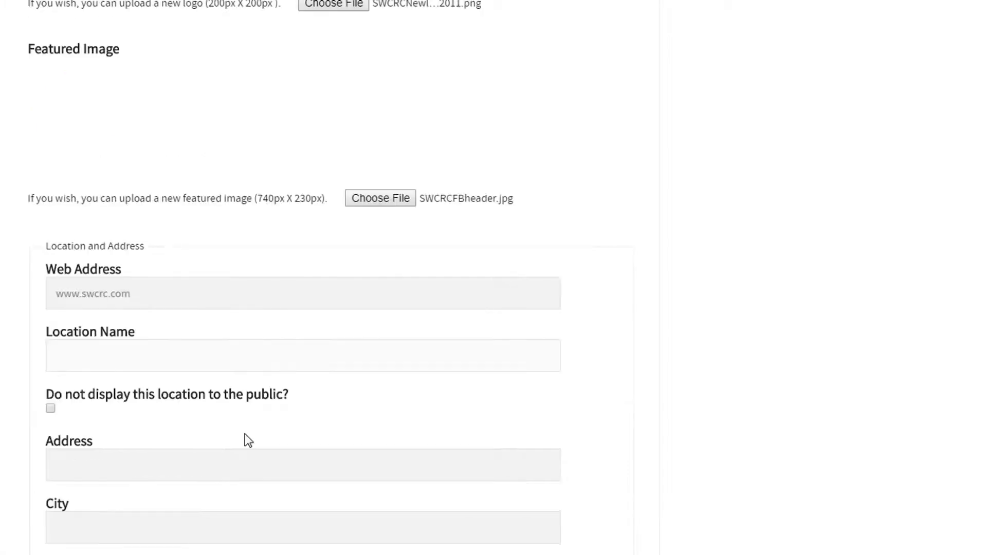
text(Main Office)
key(BackSpace)
key(BackSpace)
key(BackSpace)
key(BackSpace)
key(BackSpace)
key(BackSpace)
key(BackSpace)
key(BackSpace)
key(BackSpace)
key(BackSpace)
key(BackSpace)
text(Taylor Branch)
key(BackSpace)
key(BackSpace)
key(BackSpace)
key(BackSpace)
key(BackSpace)
key(BackSpace)
key(BackSpace)
key(BackSpace)
key(BackSpace)
key(BackSpace)
key(BackSpace)
key(BackSpace)
key(BackSpace)
text(Southern )
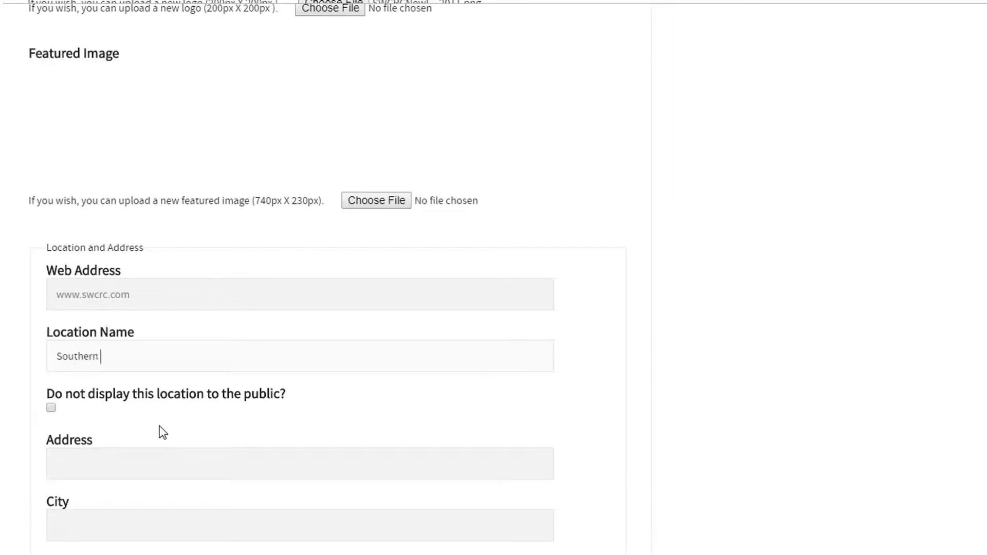
text(Wayne County Regional Ch)
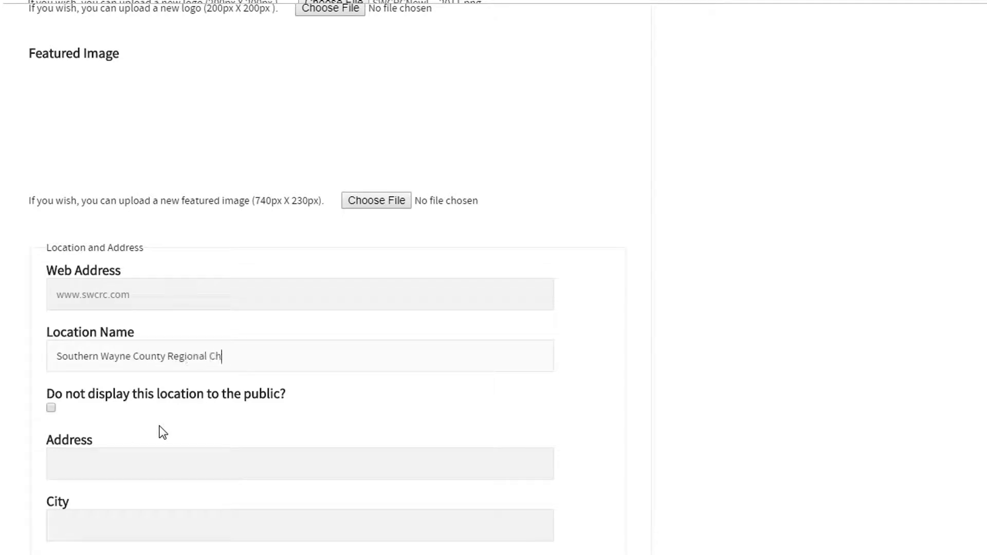
text(amber Headquarter)
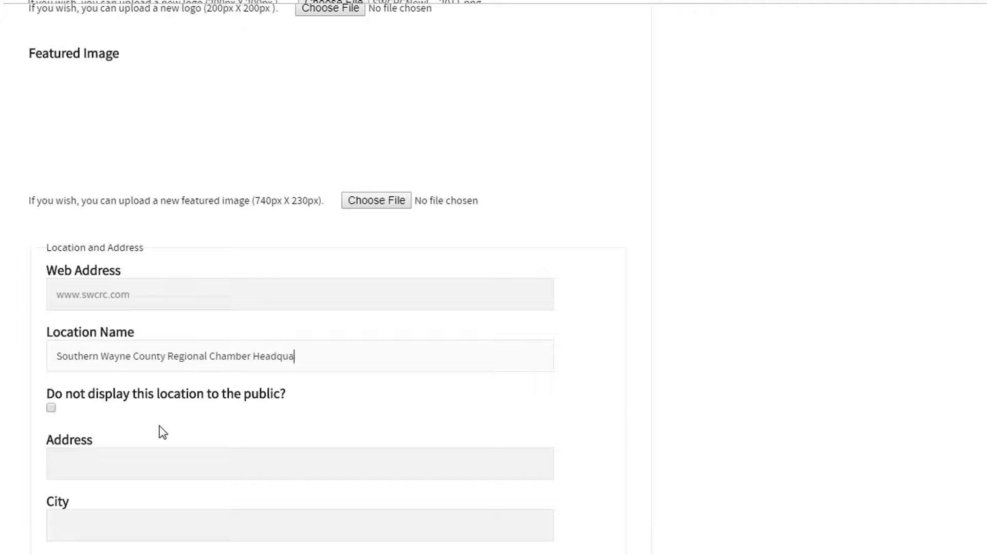
text(s)
mouse_move(286, 395)
mouse_down()
mouse_move(49, 395)
mouse_move(289, 401)
mouse_up()
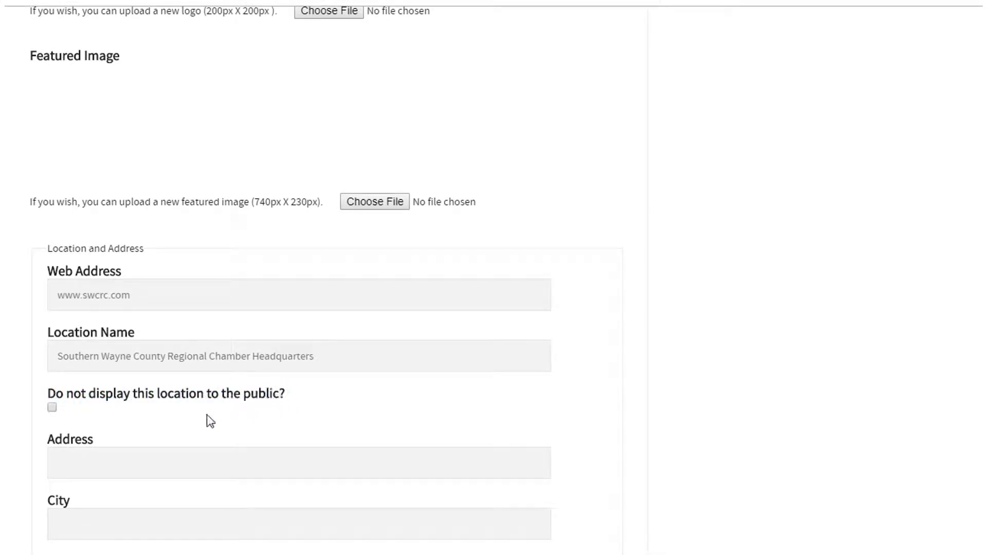
click(51, 408)
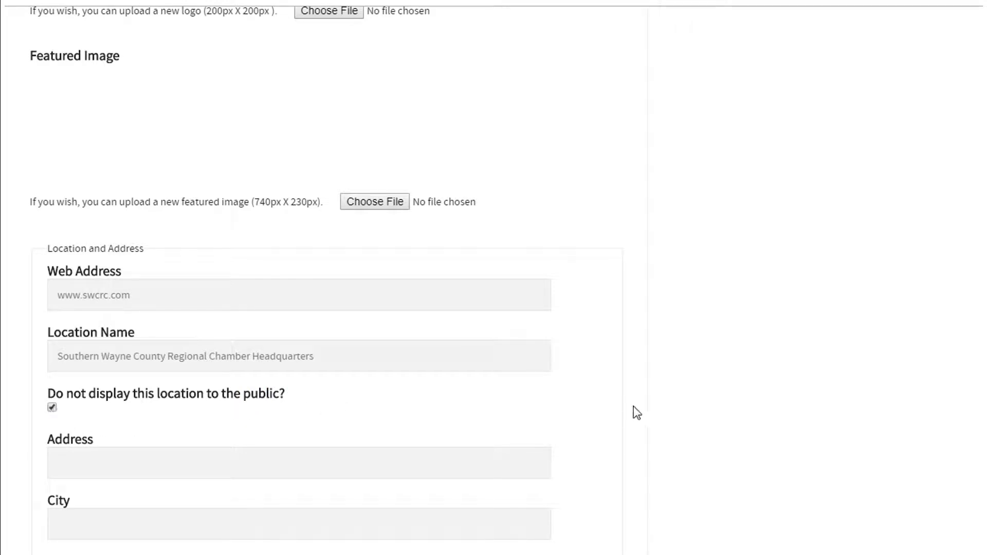
scroll(291, 280, down, 3)
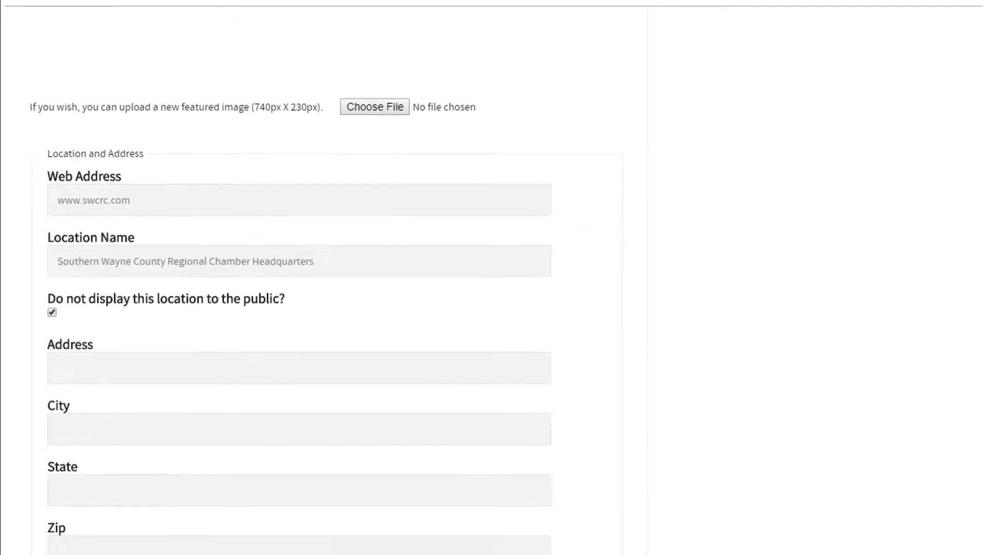
scroll(290, 280, down, 1)
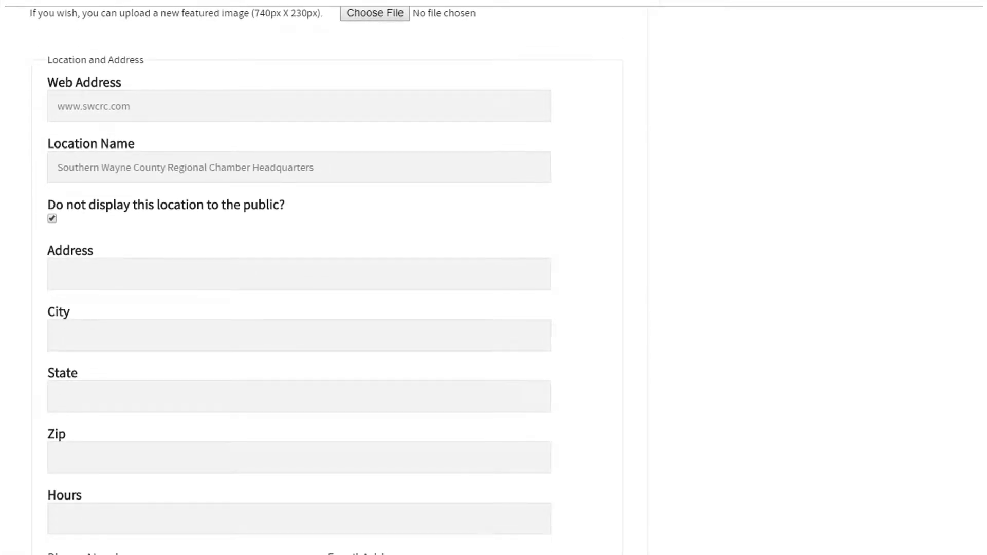
scroll(298, 280, down, 1)
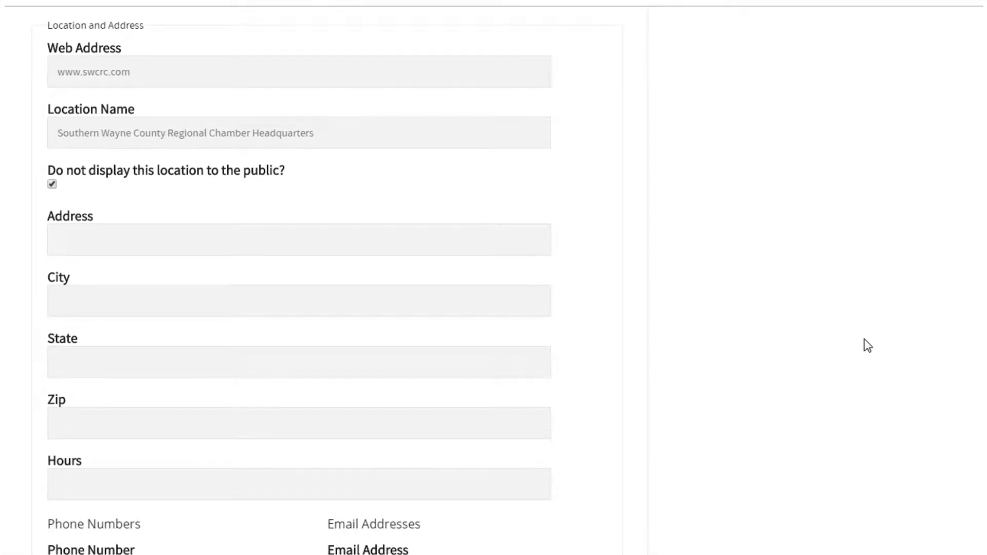
click(91, 247)
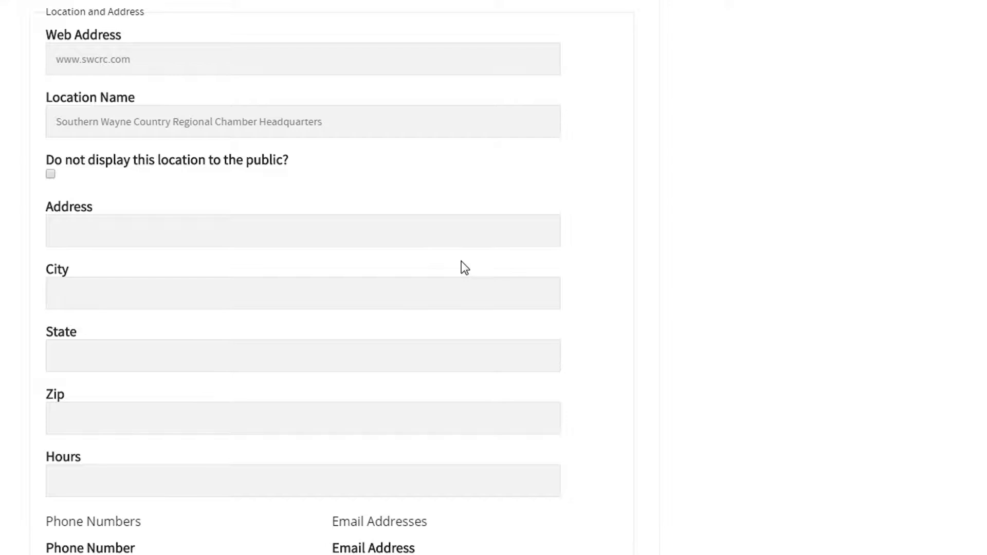
Enter the chamber's office phone number and contact e-mail address
scroll(463, 267, down, 5)
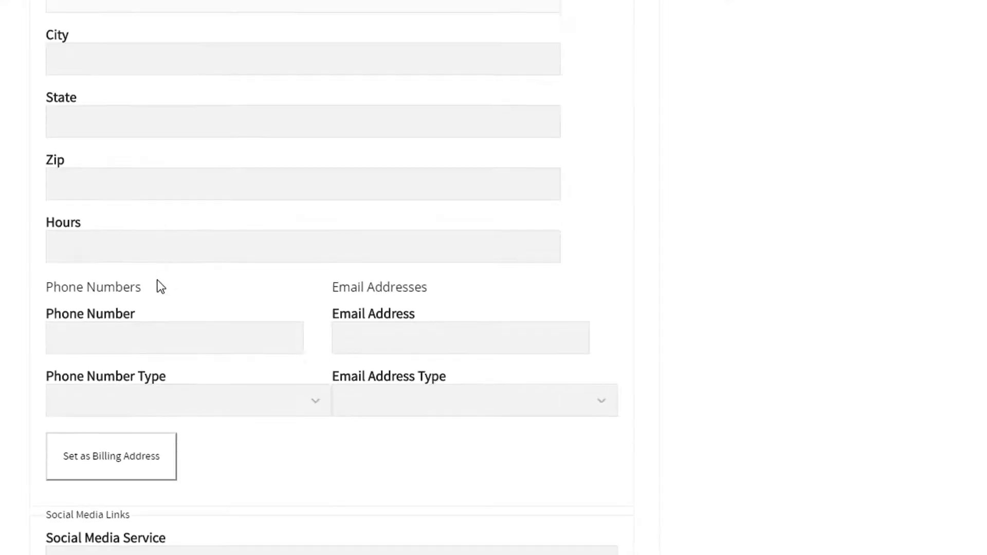
click(92, 336)
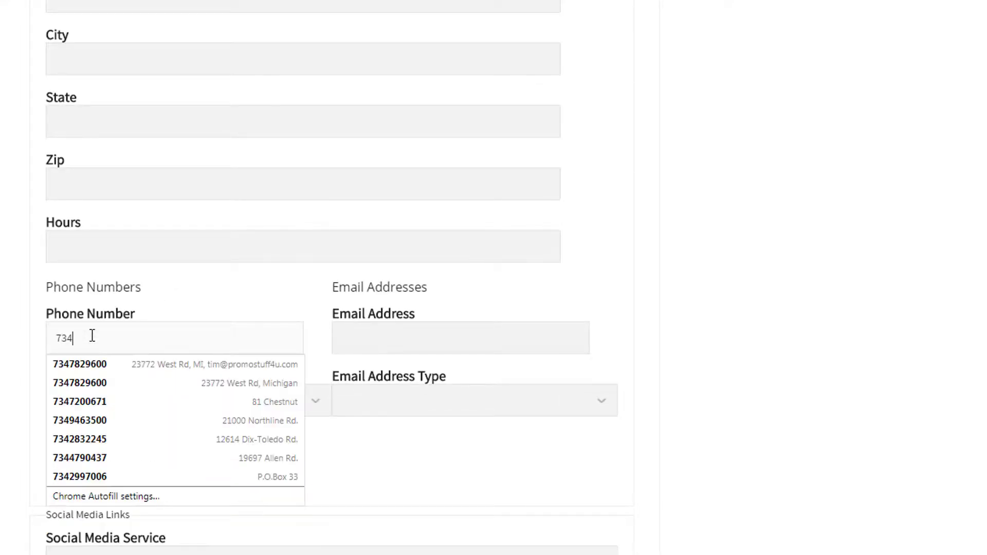
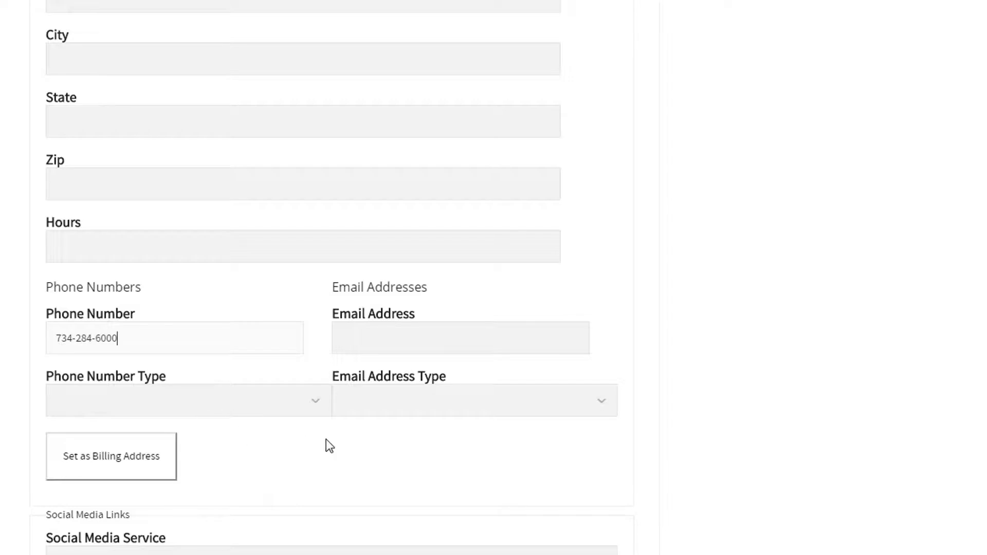
click(360, 341)
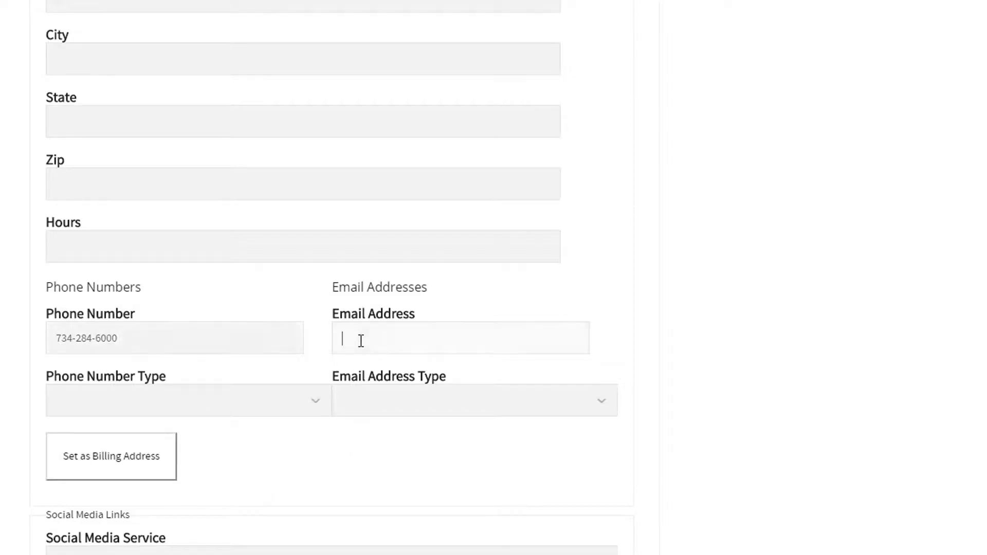
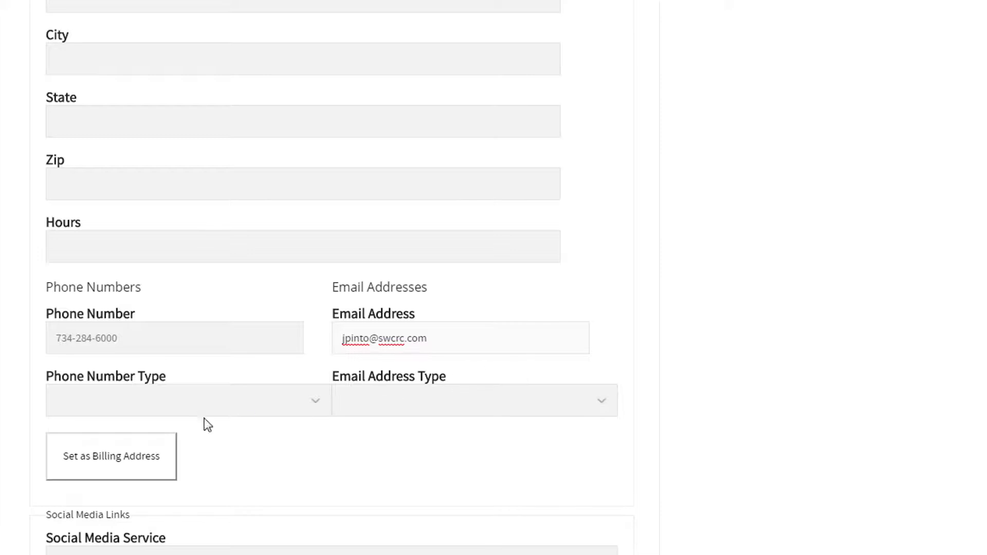
Set Phone Number Type to Office and Email Address Type to Main
click(216, 406)
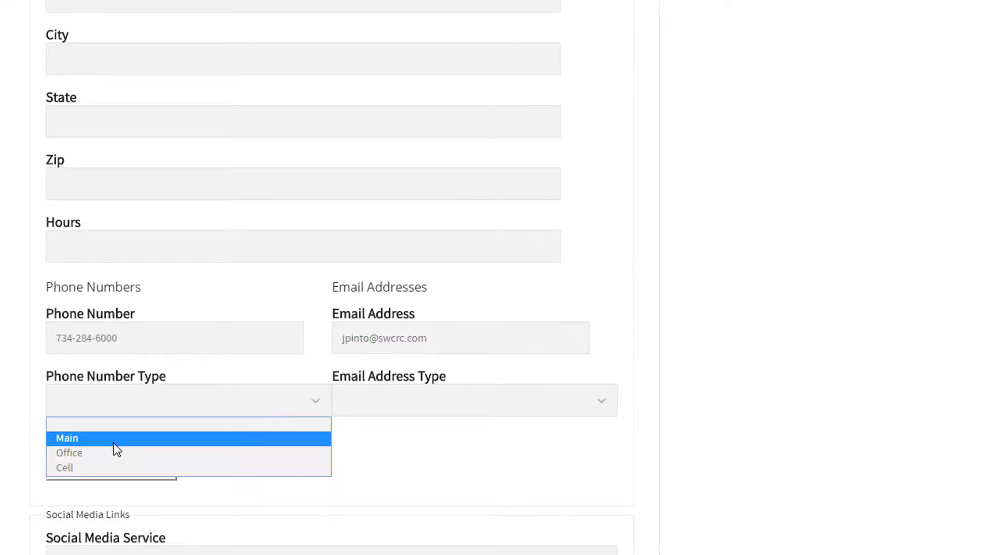
click(84, 455)
scroll(289, 427, down, 5)
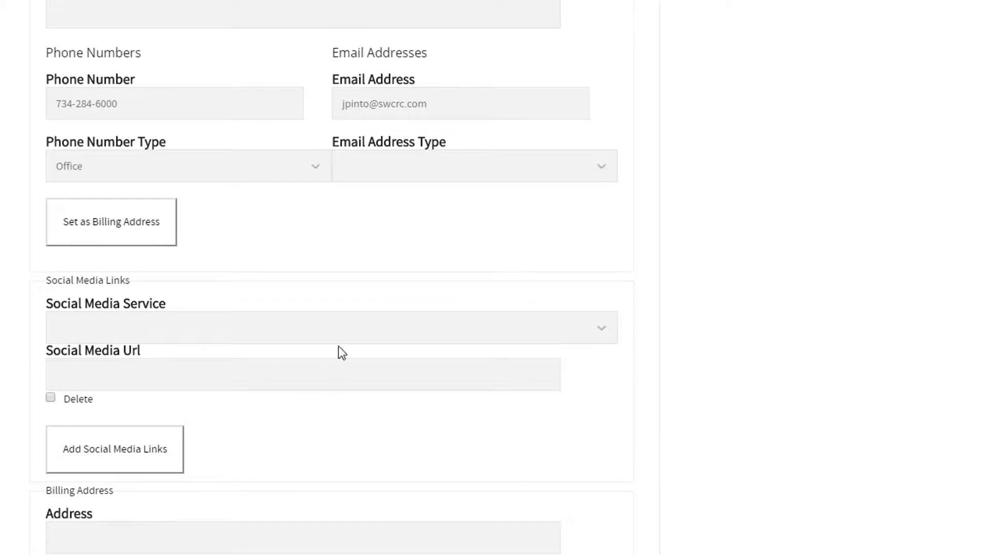
click(404, 167)
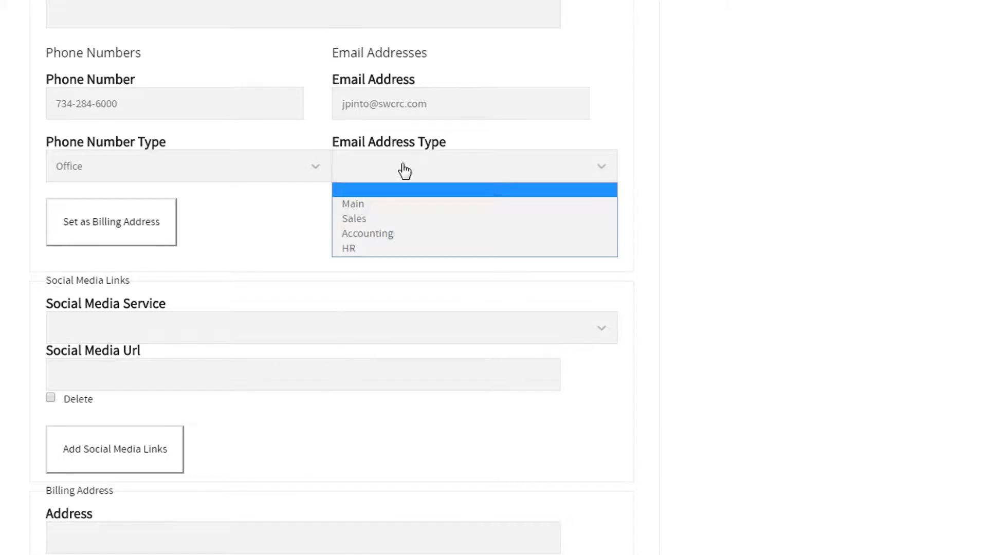
click(370, 202)
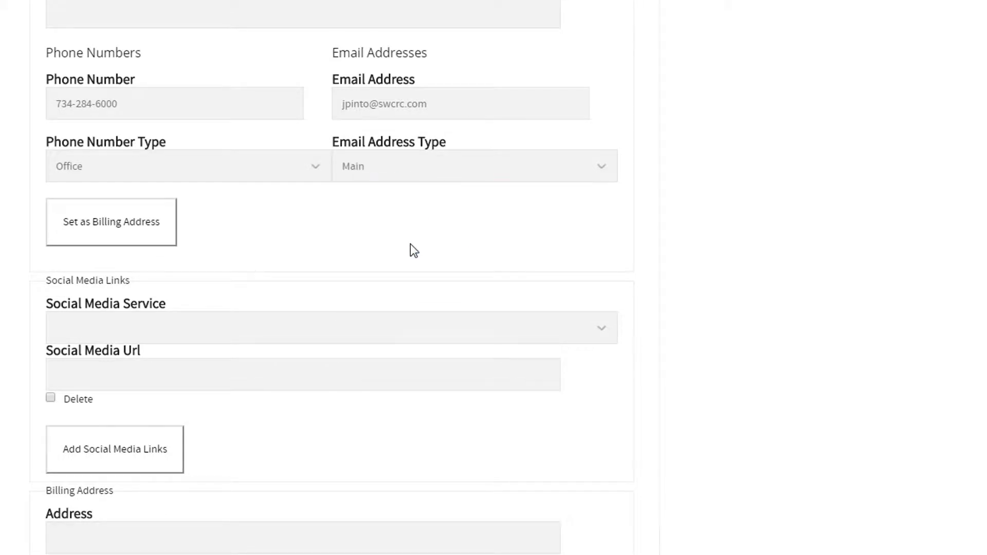
scroll(314, 261, down, 2)
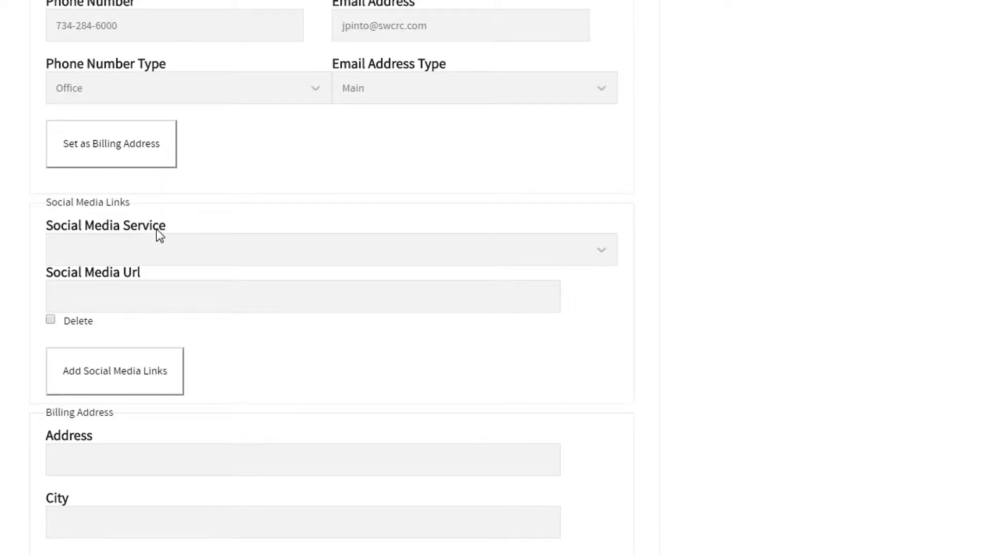
scroll(191, 317, down, 2)
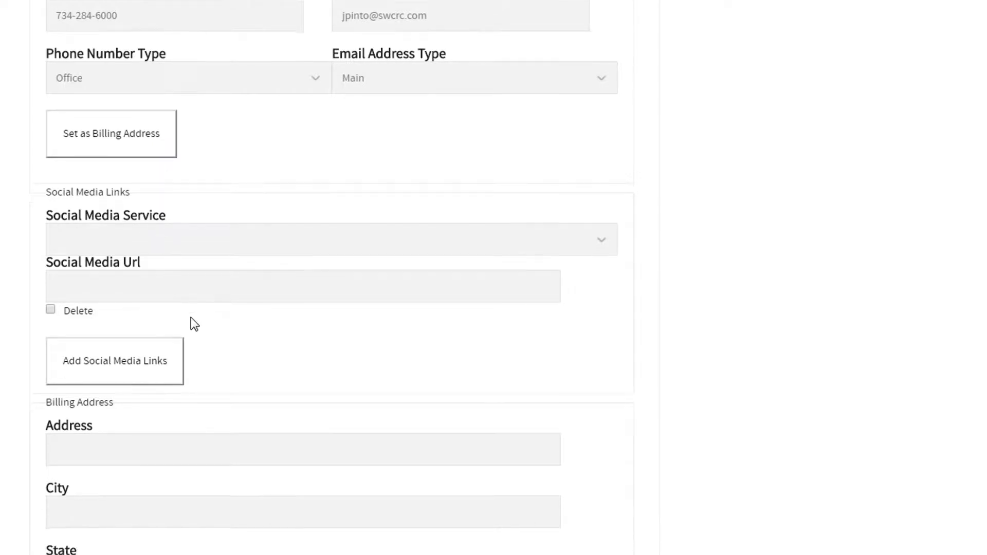
scroll(263, 315, down, 2)
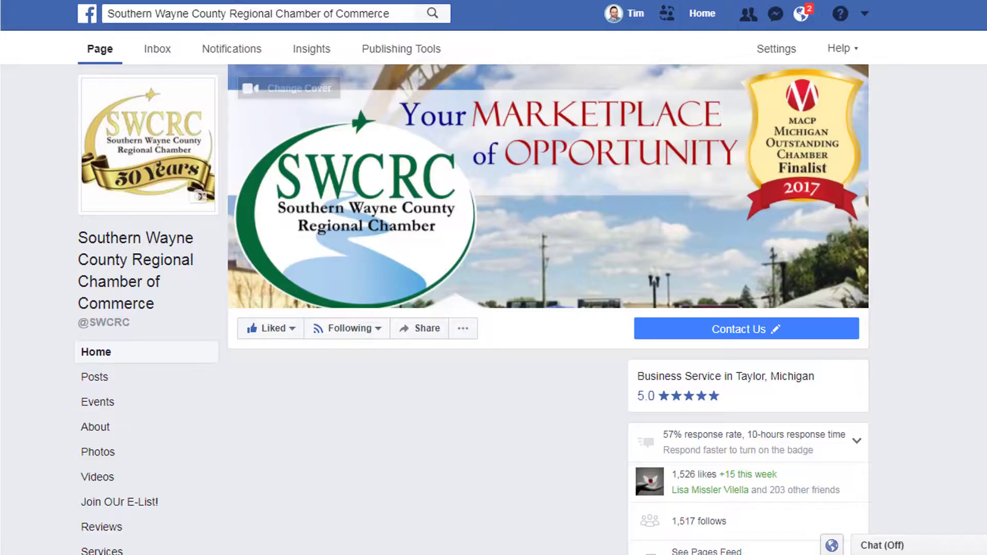
Copy the chamber Facebook page's web address from the address bar
right_click(126, 10)
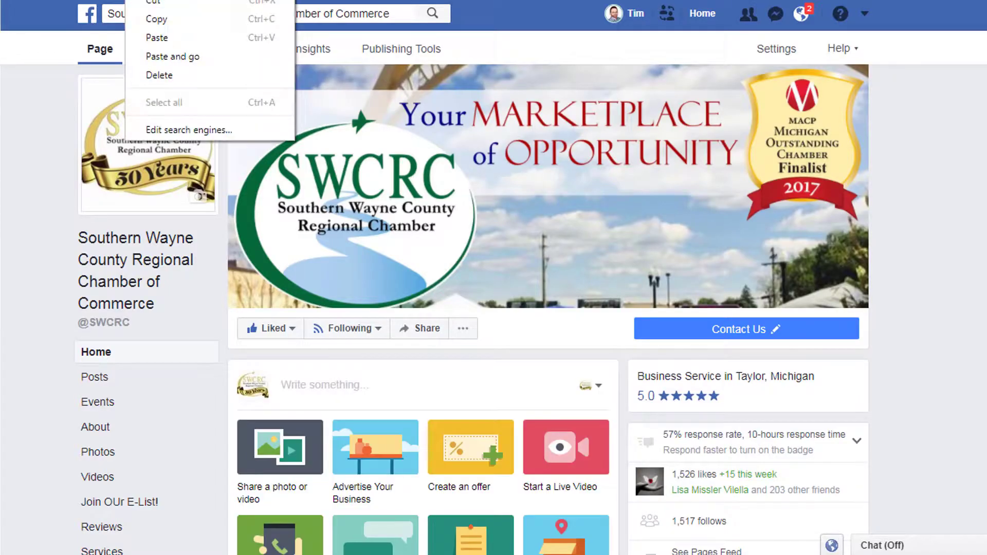
click(150, 23)
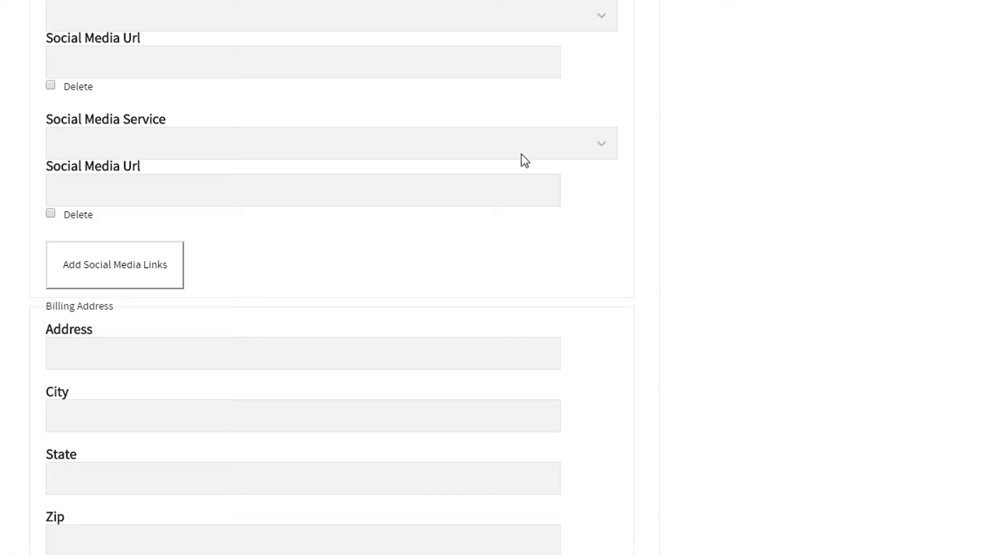
click(142, 278)
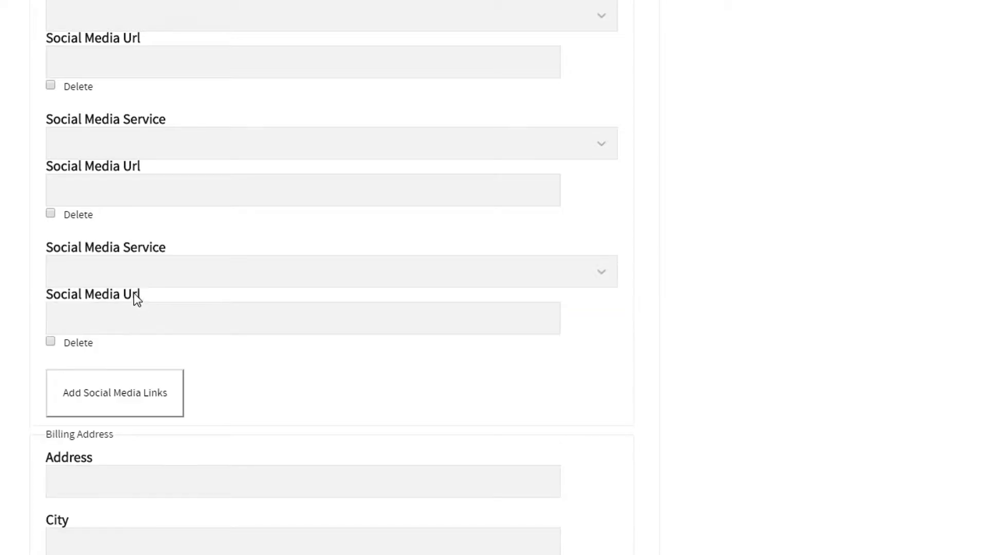
click(357, 280)
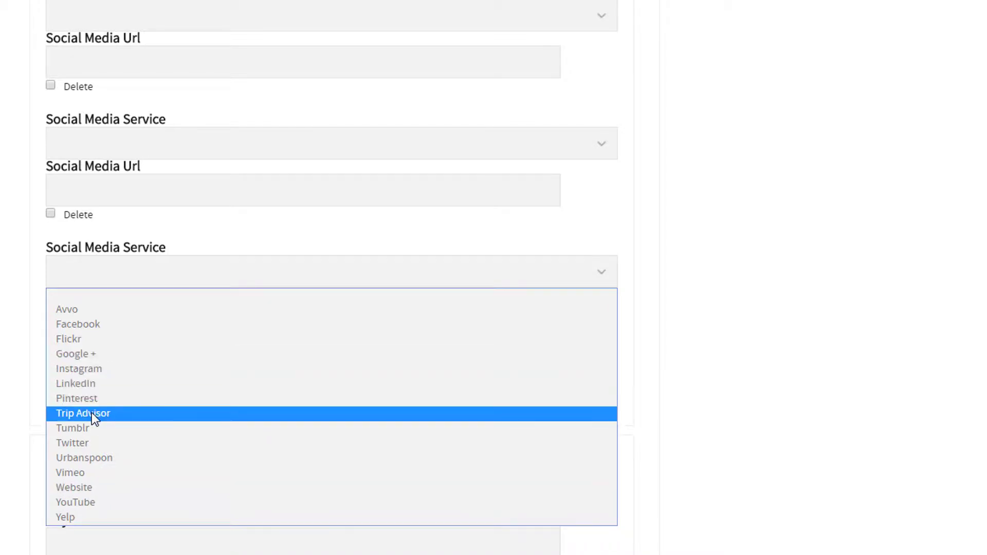
click(85, 329)
click(95, 318)
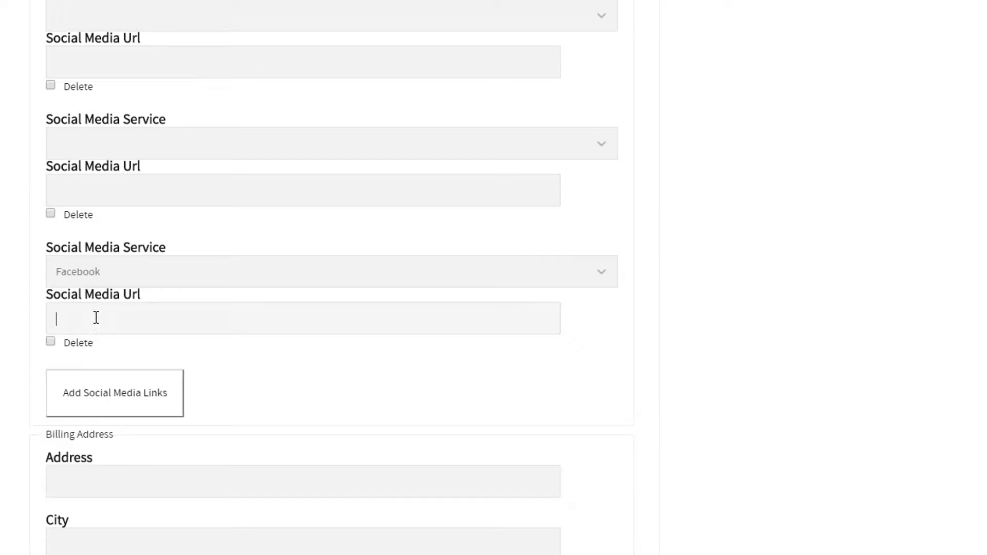
text(https://www.facebook.com/SWCRC/)
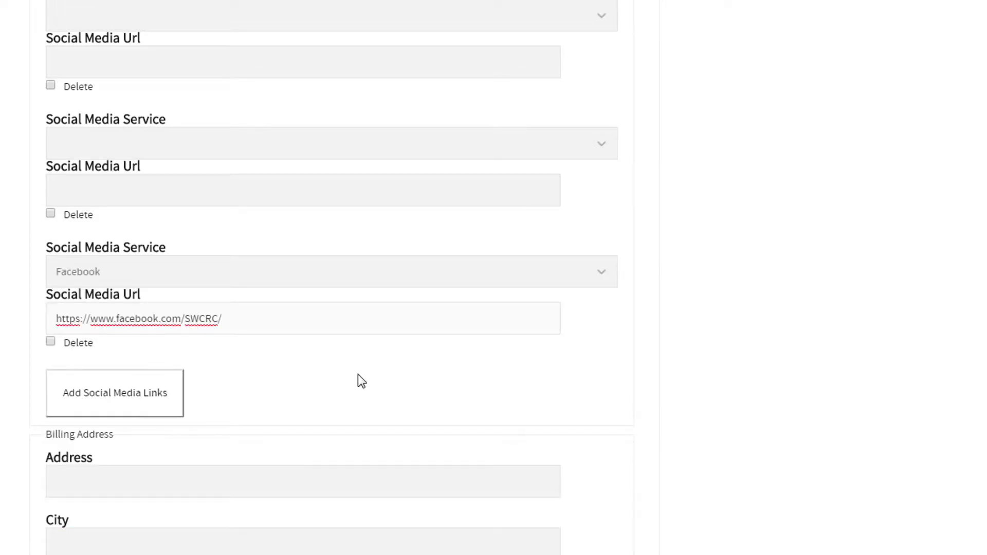
key(BackSpace)
scroll(554, 365, down, 2)
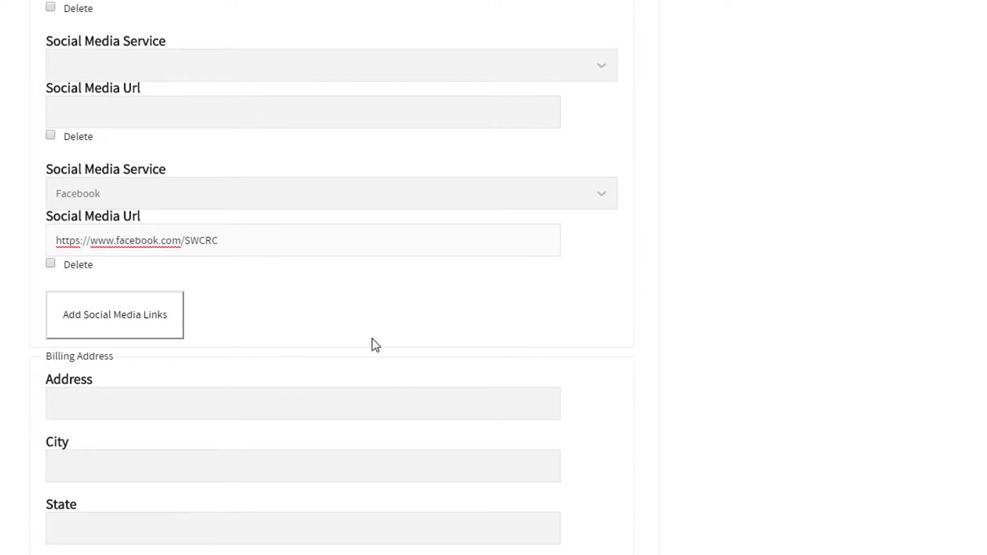
scroll(375, 342, down, 5)
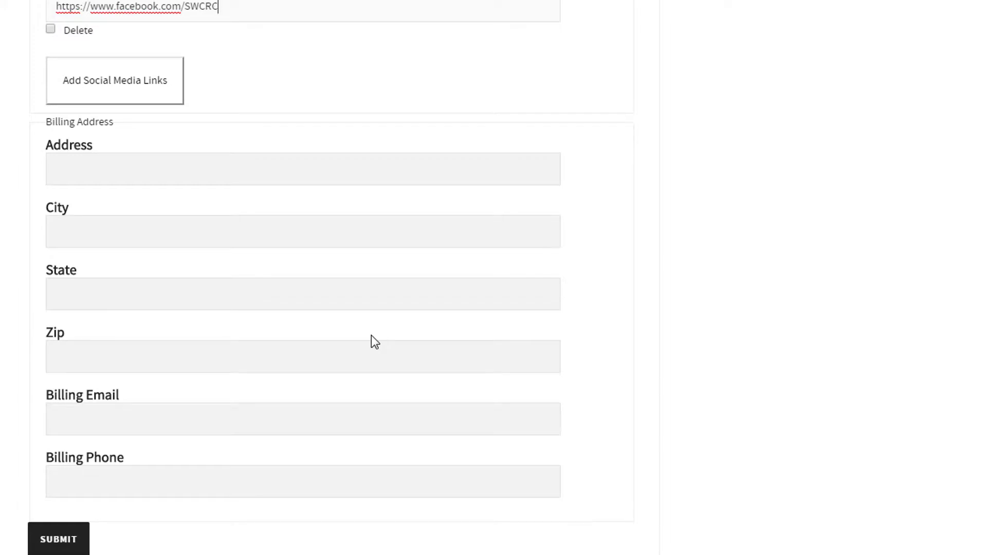
scroll(371, 335, down, 2)
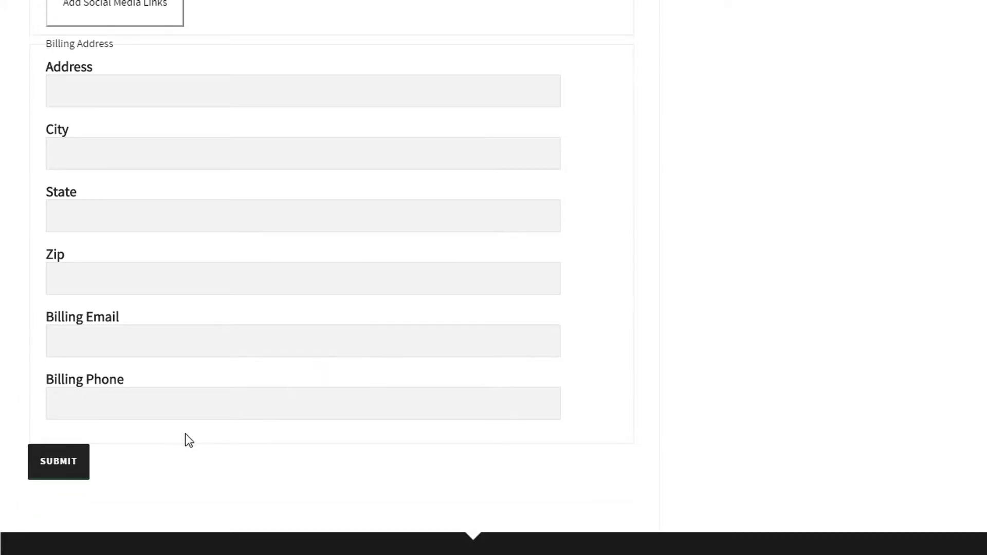
scroll(199, 339, up, 2)
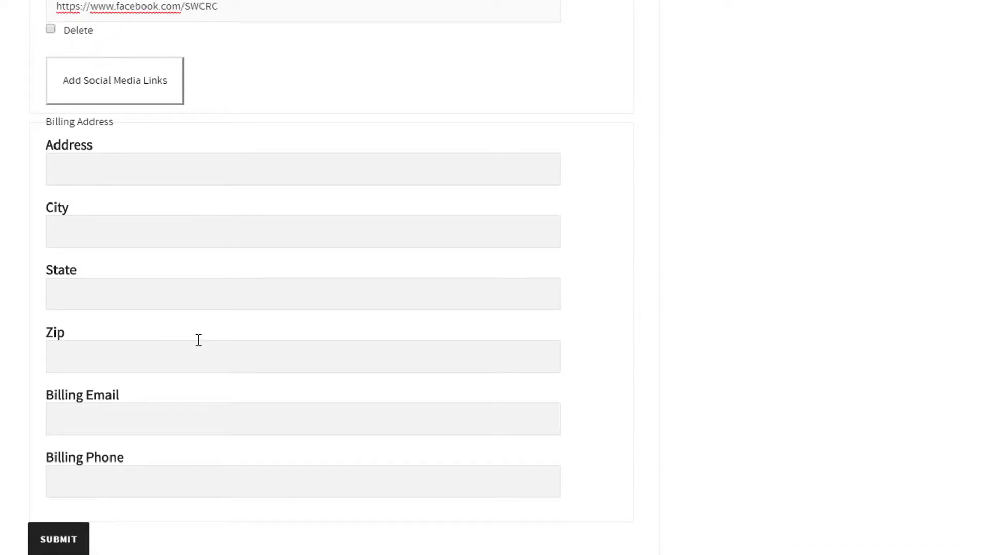
scroll(198, 339, up, 15)
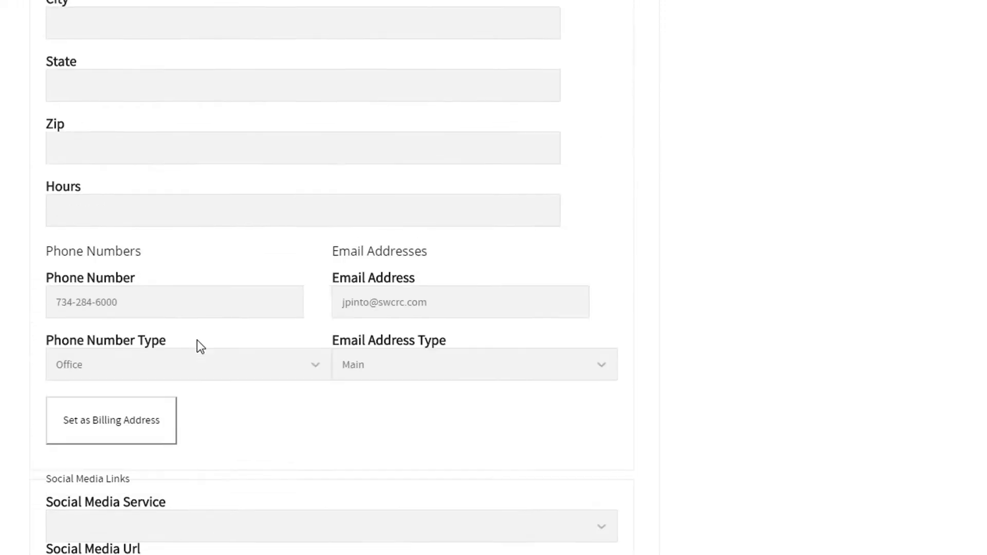
scroll(198, 341, up, 14)
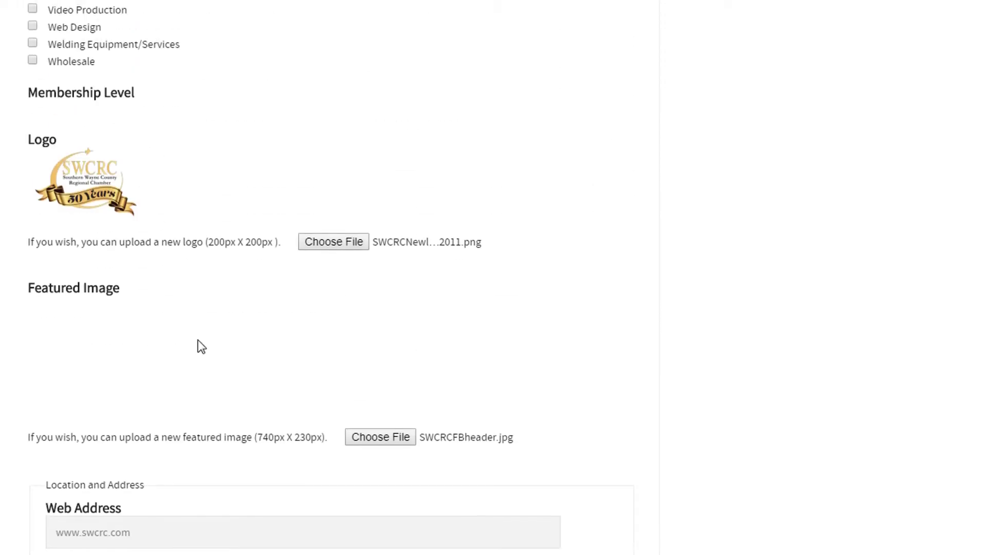
scroll(201, 346, up, 11)
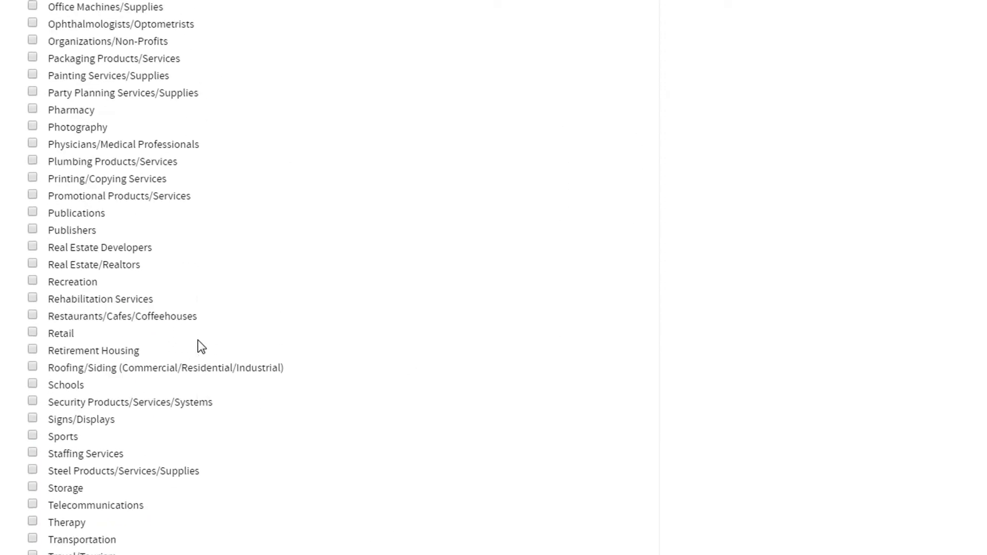
scroll(201, 346, up, 14)
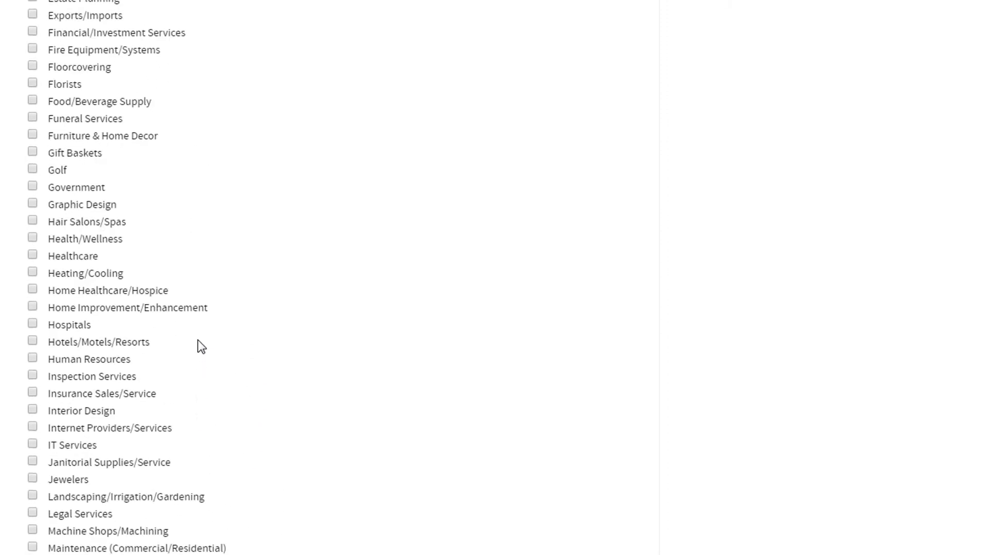
scroll(201, 345, up, 17)
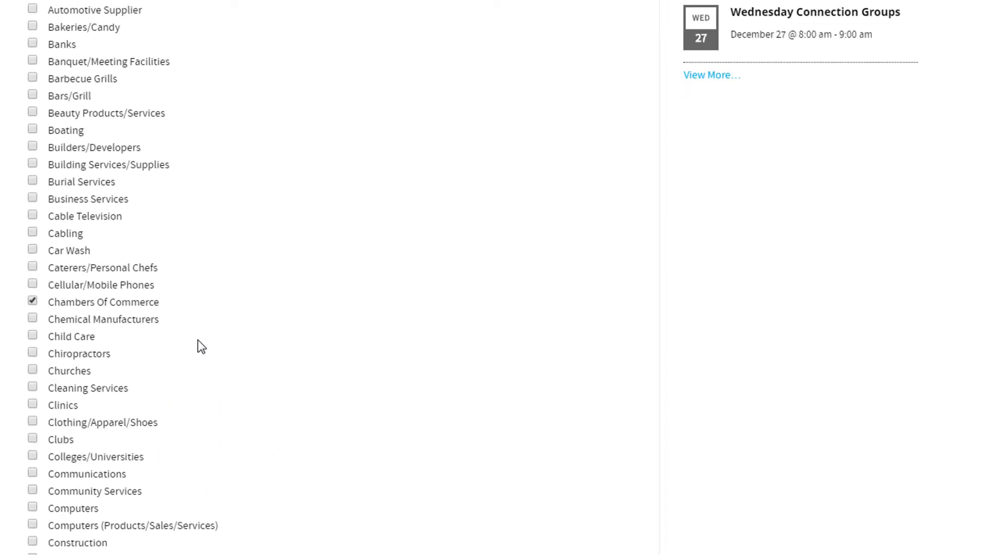
scroll(201, 346, up, 9)
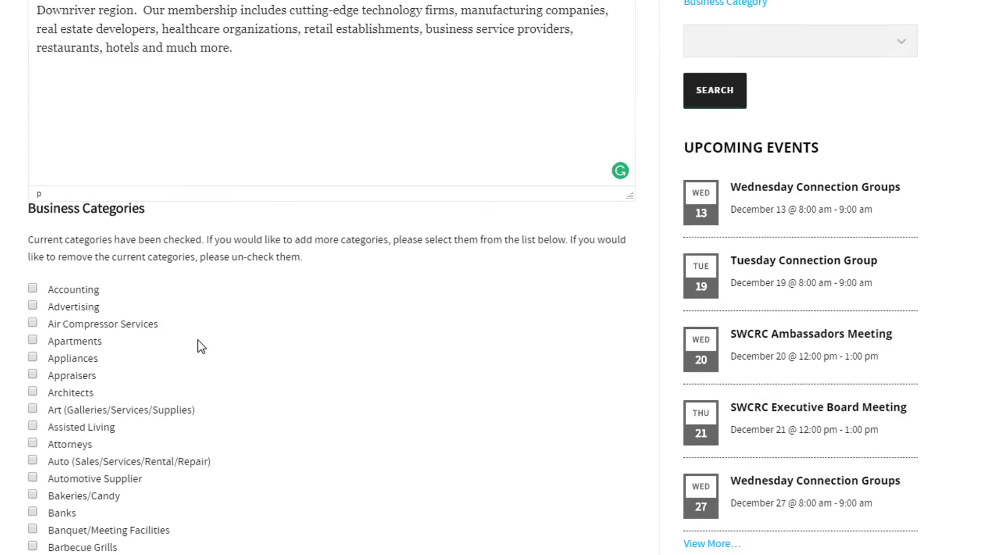
scroll(198, 343, up, 7)
scroll(199, 343, down, 6)
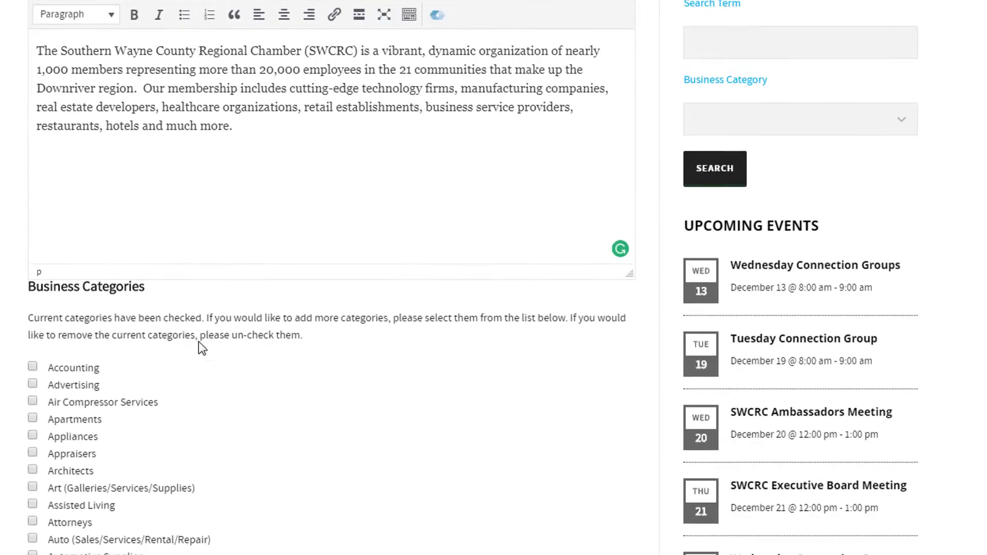
scroll(198, 342, down, 20)
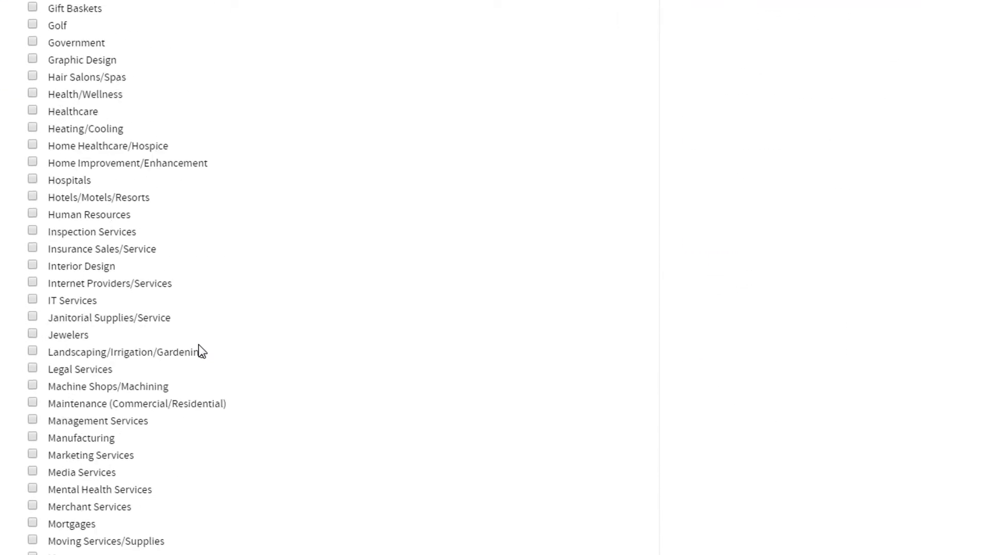
scroll(199, 345, down, 20)
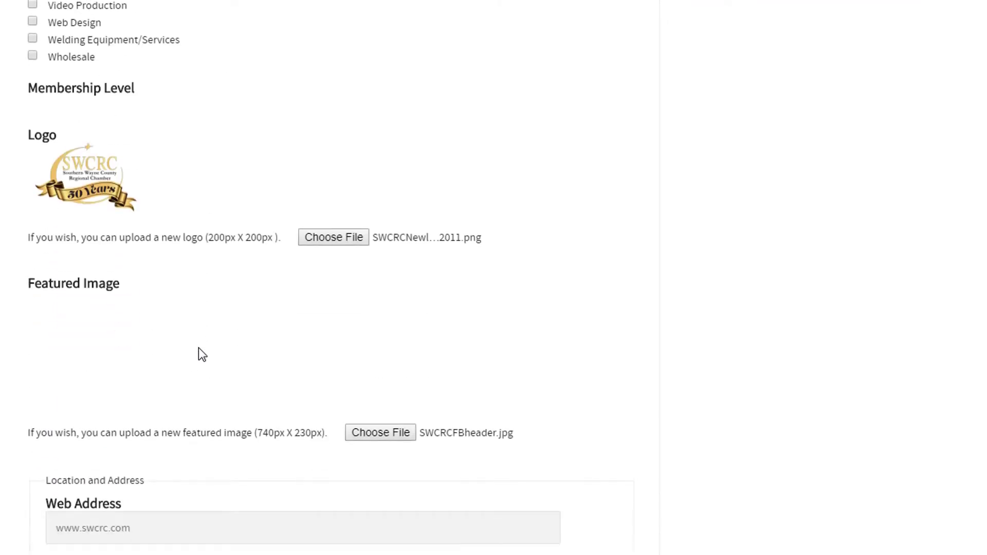
scroll(381, 437, down, 2)
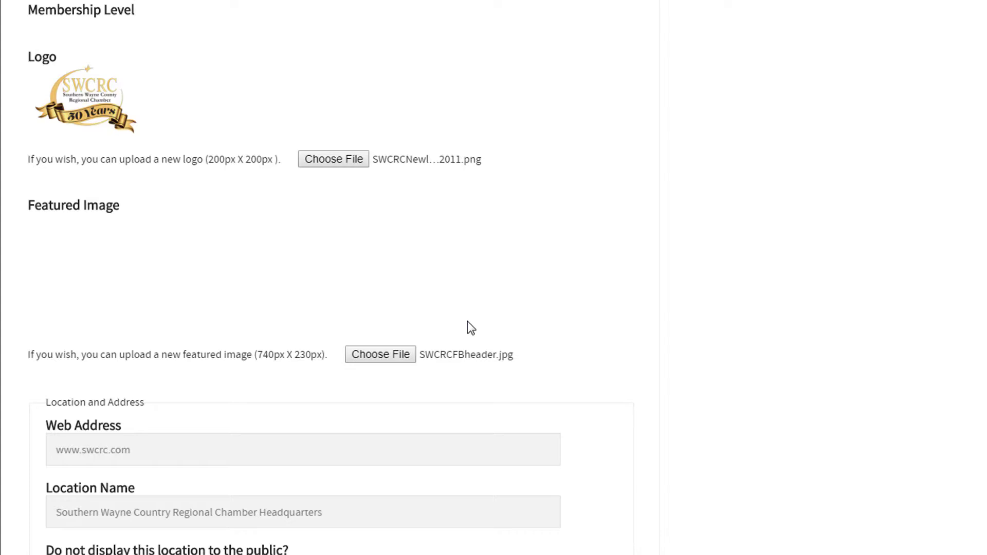
scroll(282, 383, down, 20)
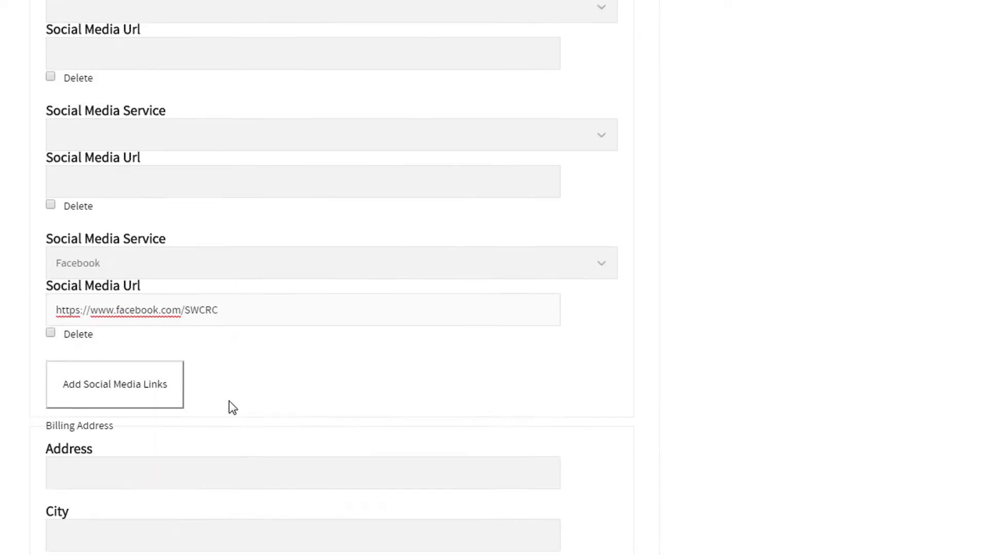
scroll(230, 407, down, 12)
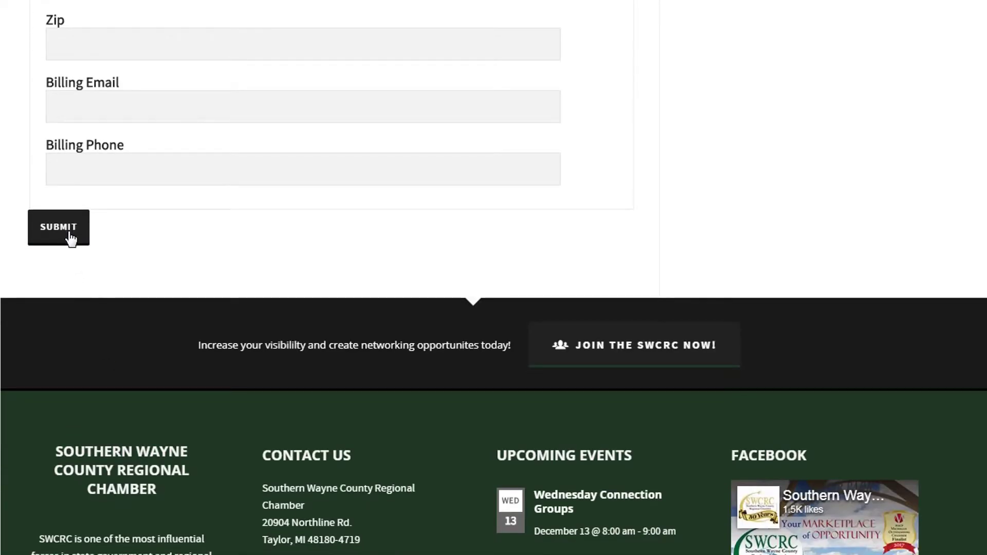
Submit the Edit Business form and check the 'successfully updated' confirmation message
click(71, 239)
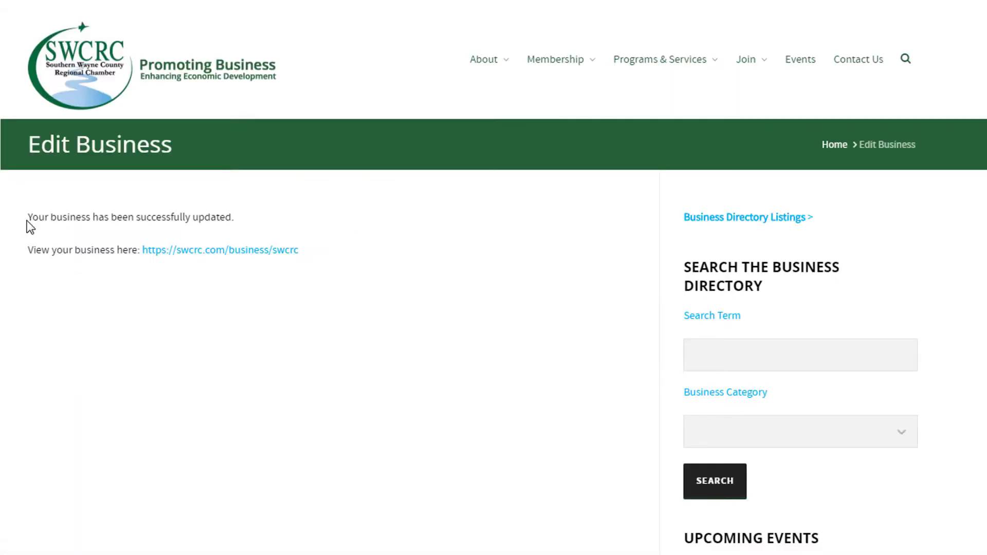
drag(27, 221, 238, 221)
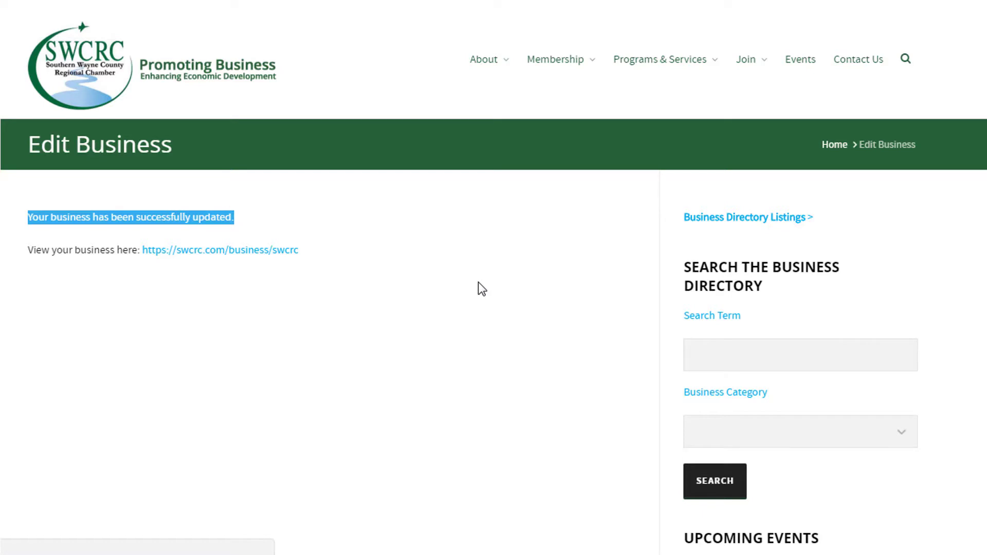
scroll(481, 296, down, 2)
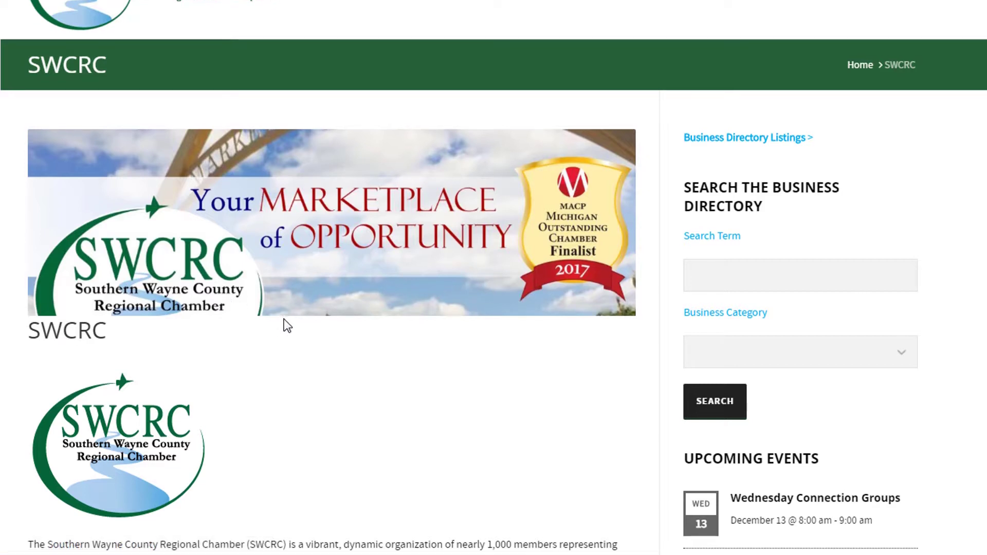
scroll(284, 319, down, 2)
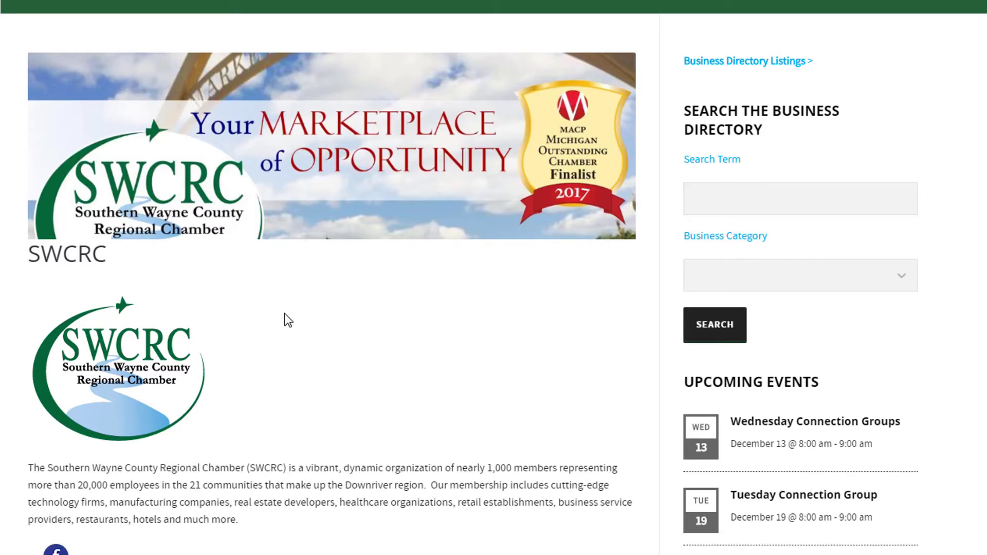
scroll(286, 315, down, 2)
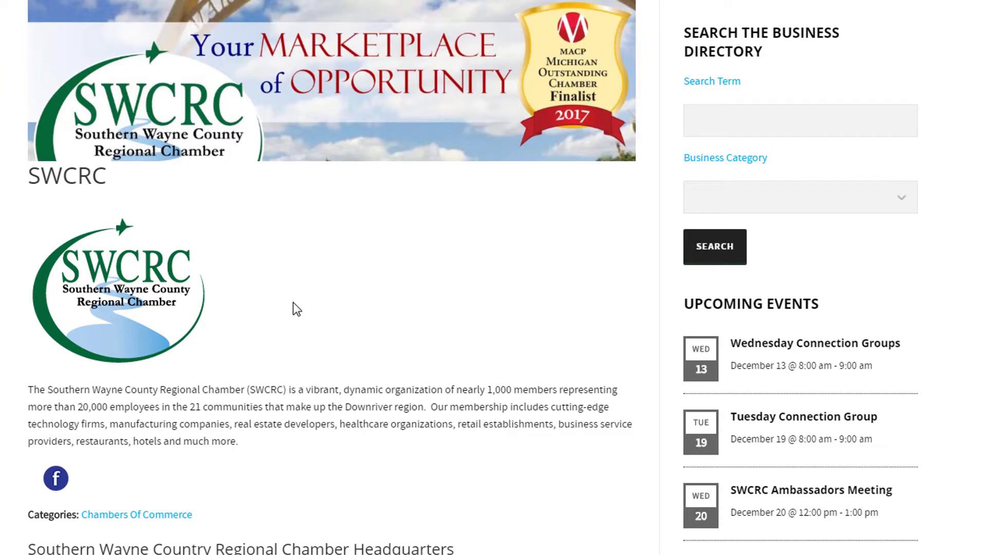
scroll(293, 303, down, 2)
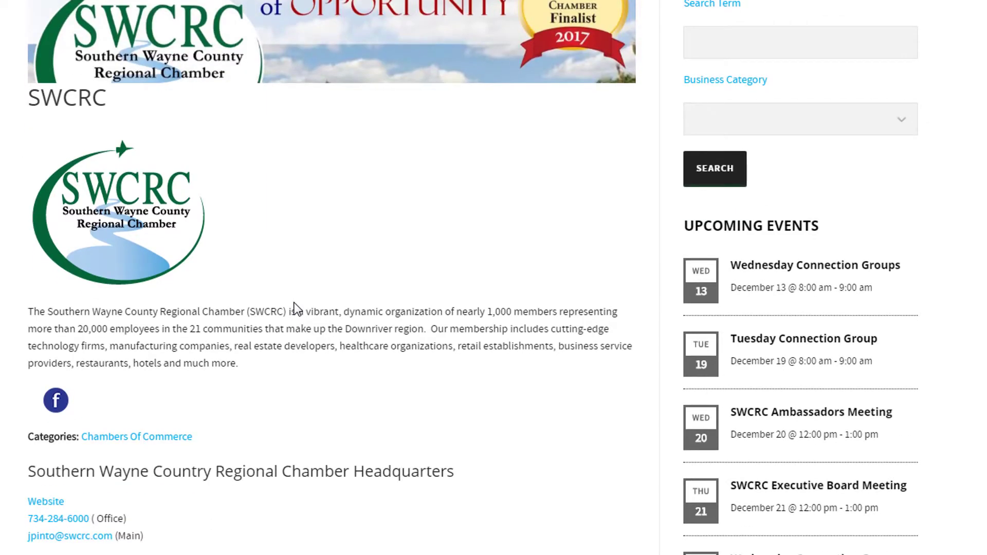
scroll(297, 309, down, 2)
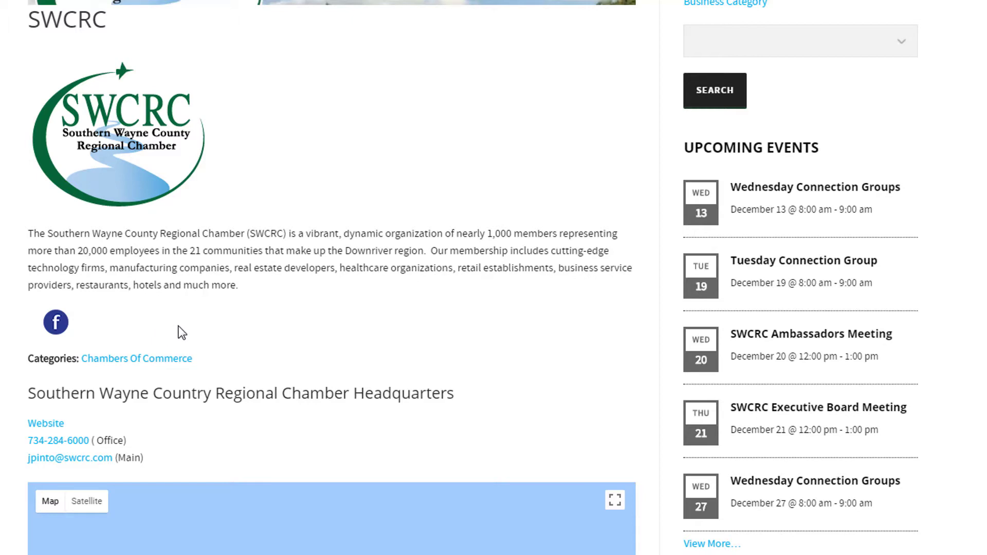
scroll(182, 333, down, 2)
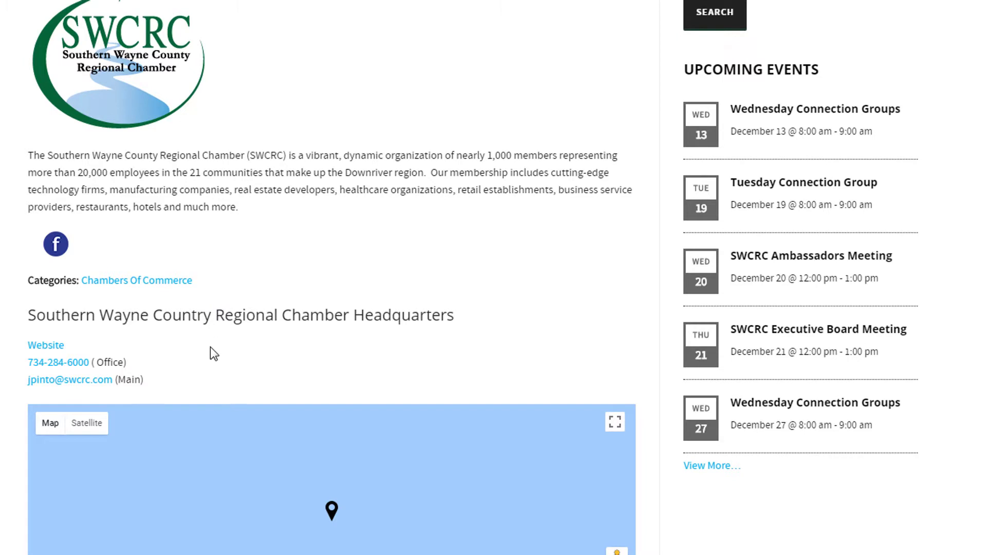
scroll(210, 349, down, 2)
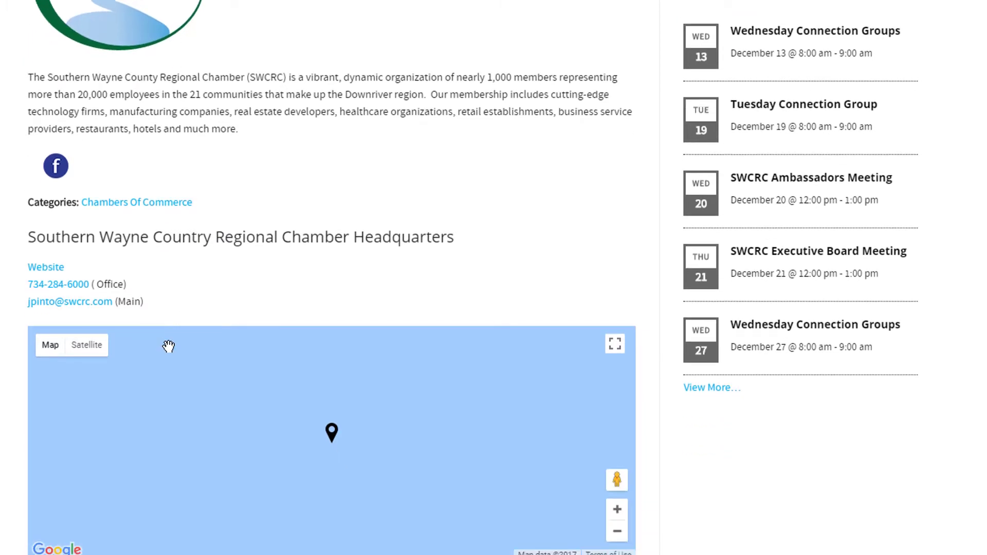
scroll(169, 346, down, 2)
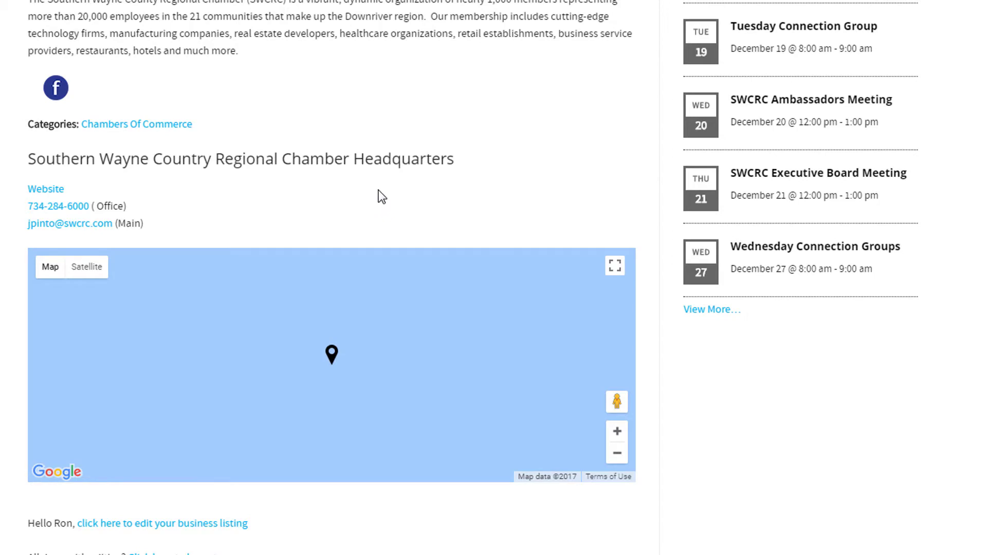
scroll(381, 196, down, 2)
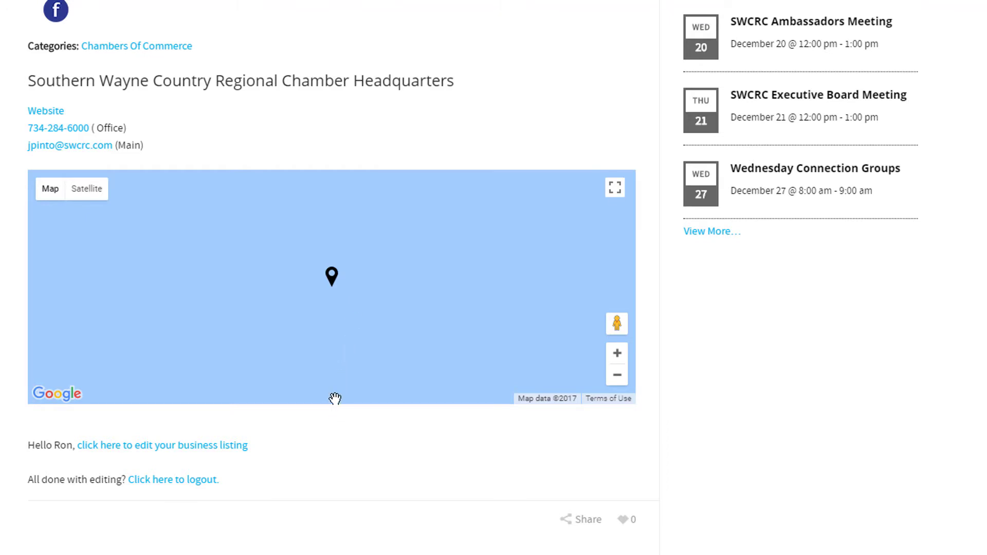
scroll(334, 398, down, 2)
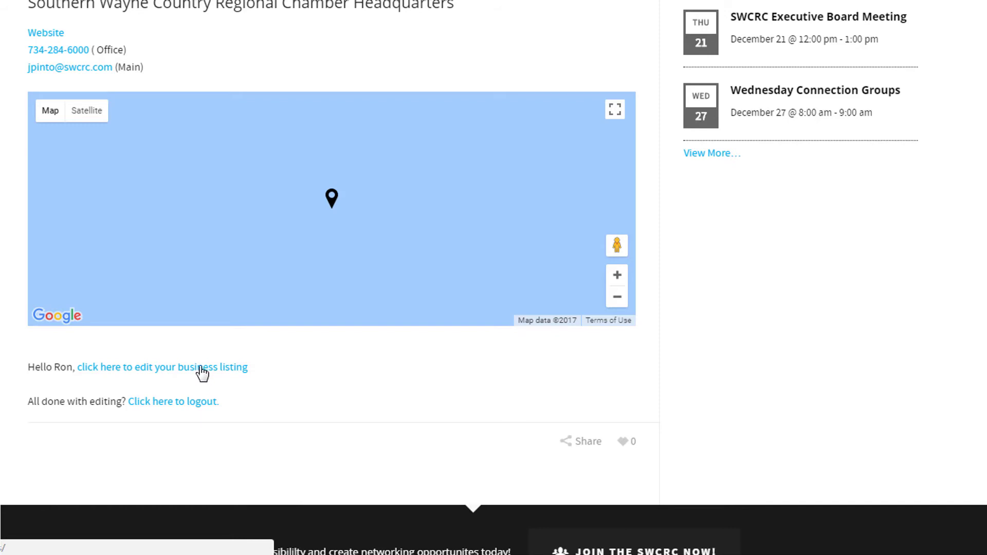
scroll(202, 360, up, 10)
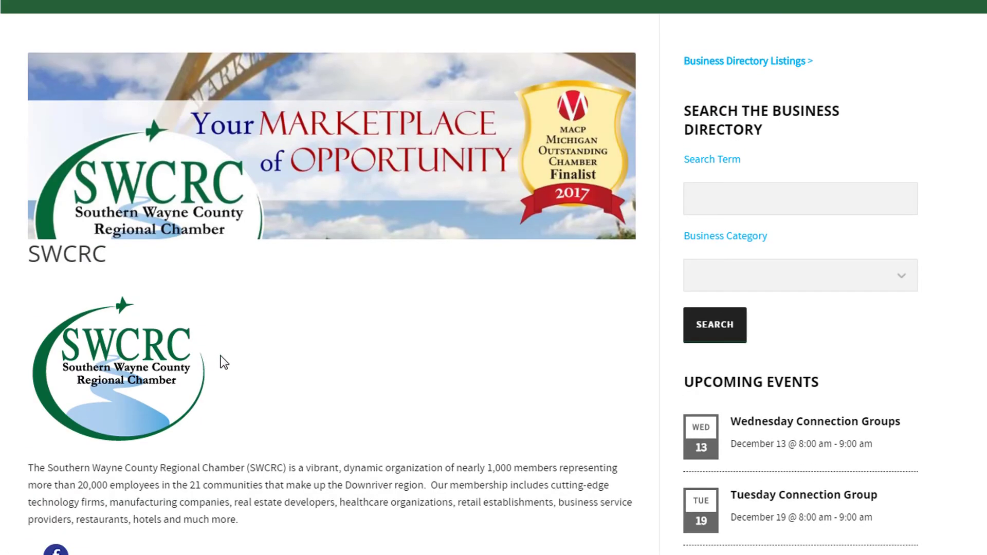